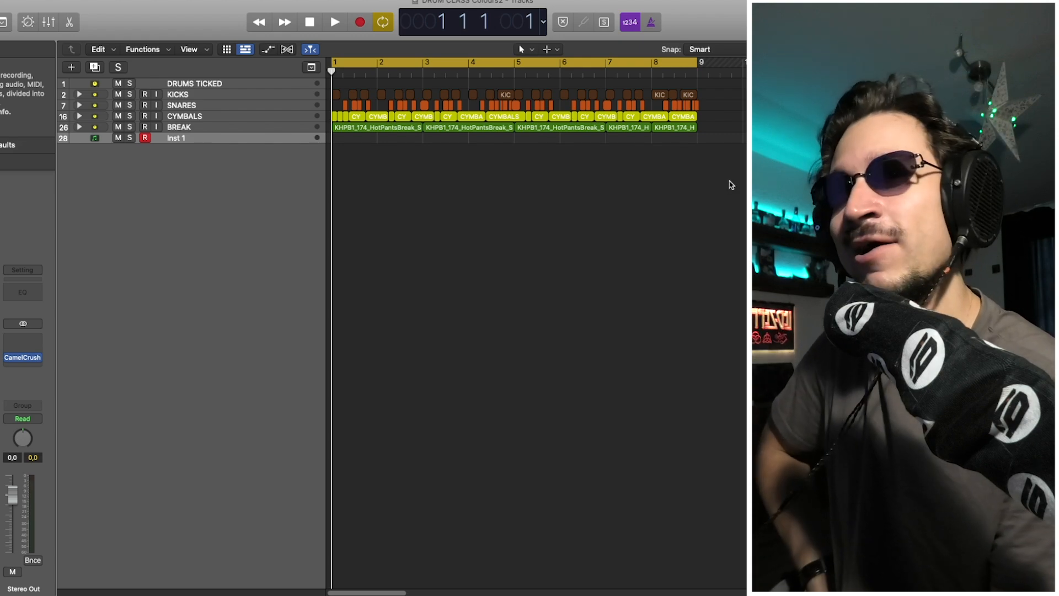
pyautogui.moveTo(721, 171); pyautogui.dragTo(328, 75)
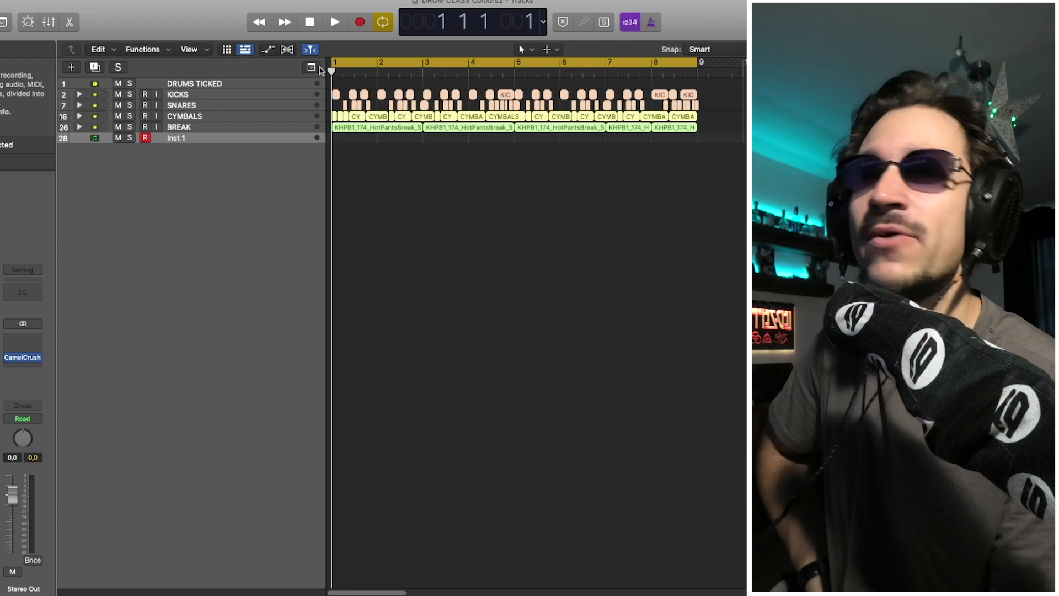
pyautogui.moveTo(743, 219); pyautogui.dragTo(326, 80)
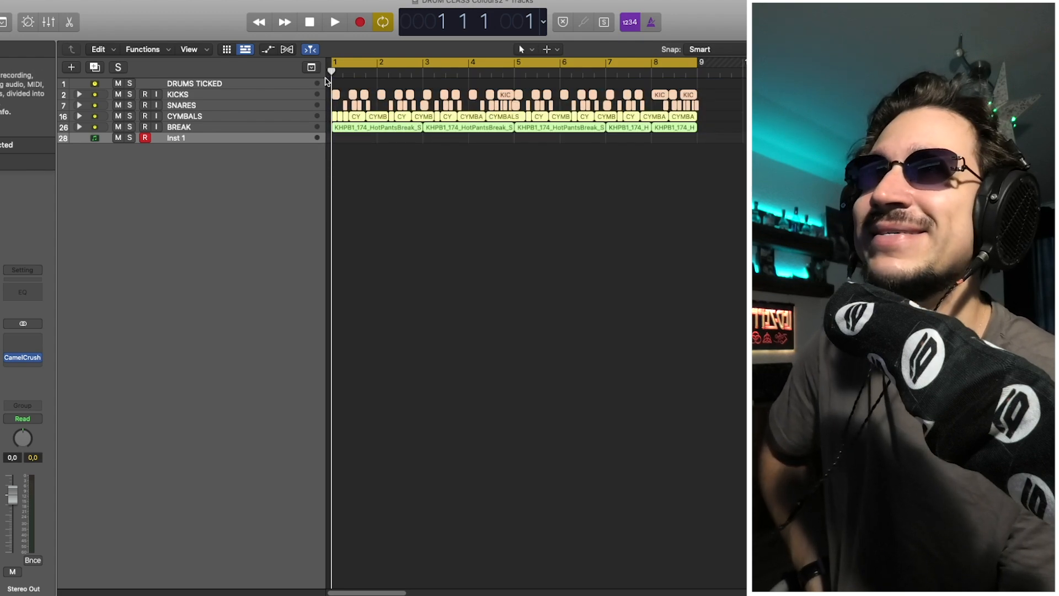
pyautogui.click(462, 183)
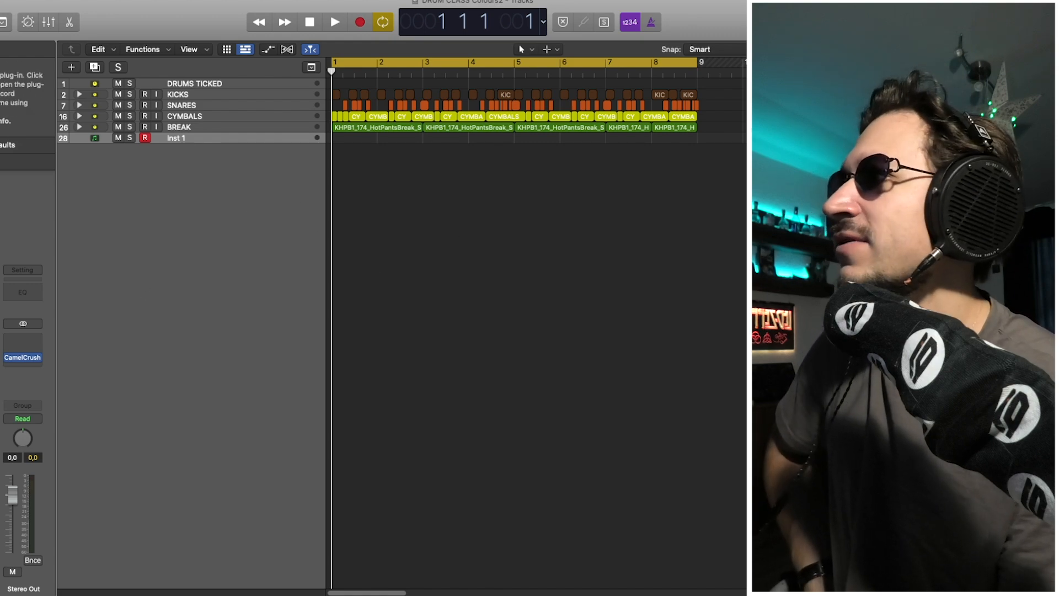
# Step: Open the Vital synth on the Inst 1 track and try turning Macro 1 fully up and back to zero
pyautogui.click(2, 323)
pyautogui.moveTo(610, 142); pyautogui.dragTo(434, 72)
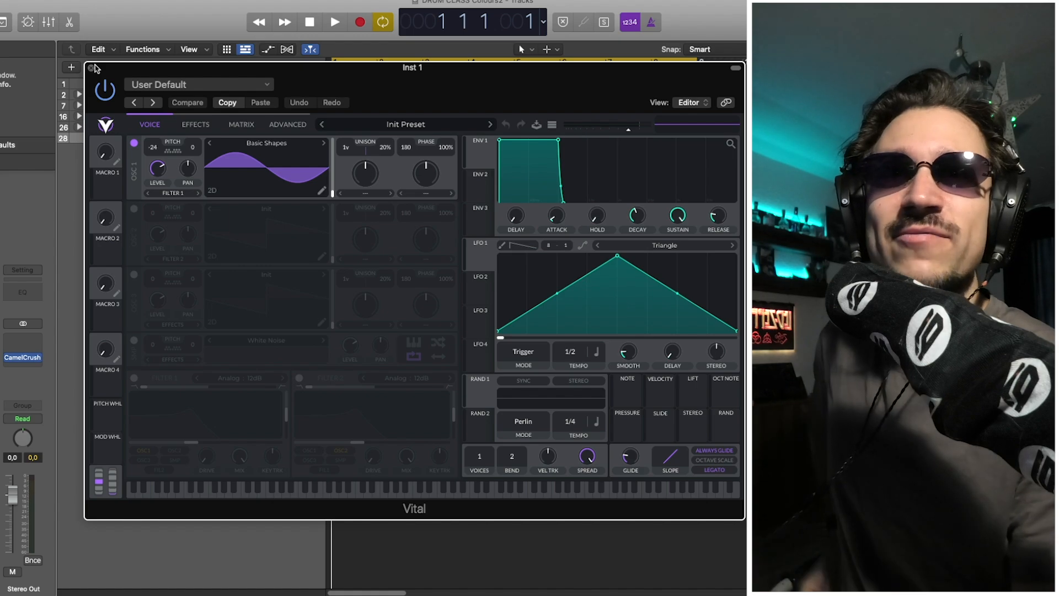
pyautogui.moveTo(102, 155); pyautogui.dragTo(126, 156)
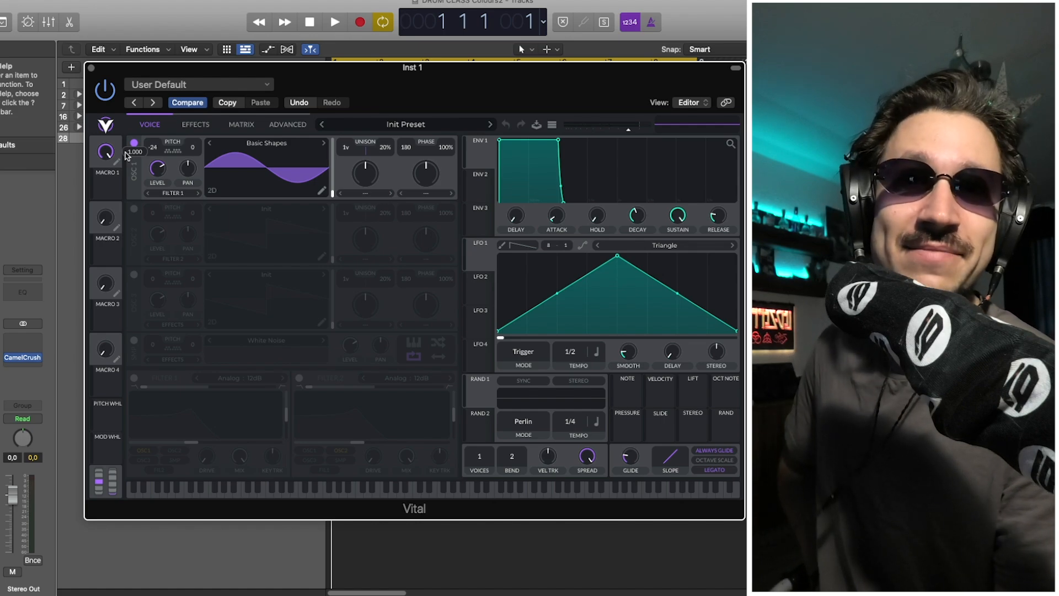
pyautogui.moveTo(126, 156); pyautogui.dragTo(110, 287)
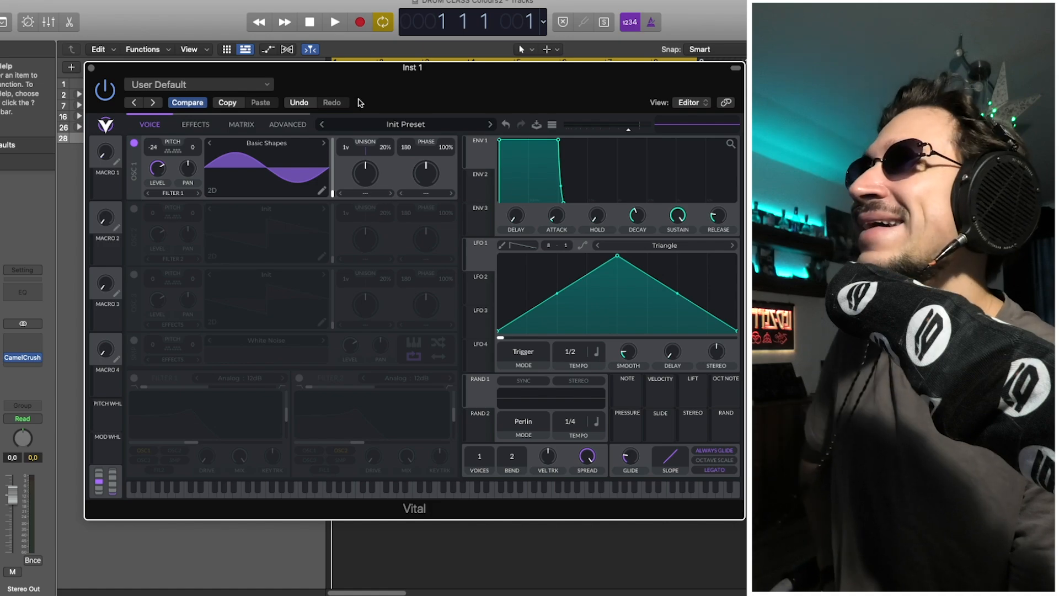
# Step: Open Vital's preset browser and limit the preset list to the User folder
pyautogui.click(552, 124)
pyautogui.click(590, 139)
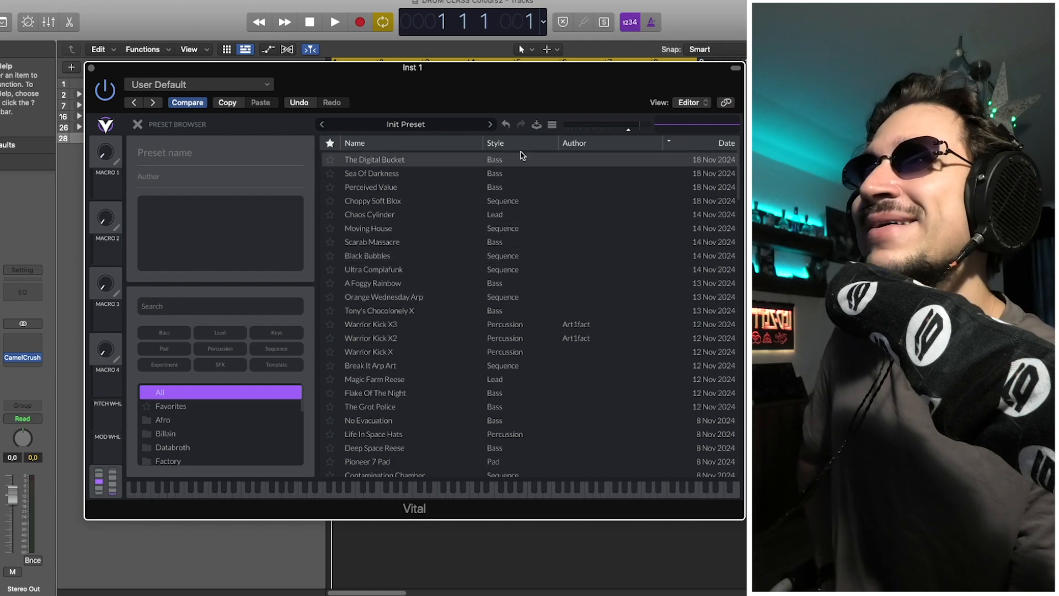
pyautogui.scroll(-5, 220, 430)
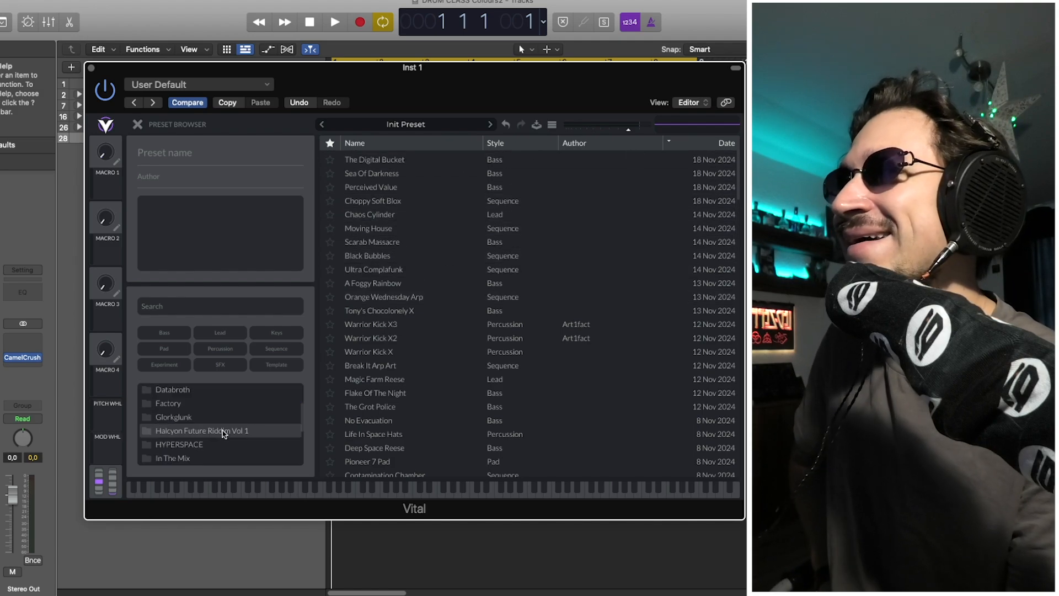
pyautogui.scroll(-3, 220, 433)
pyautogui.click(216, 442)
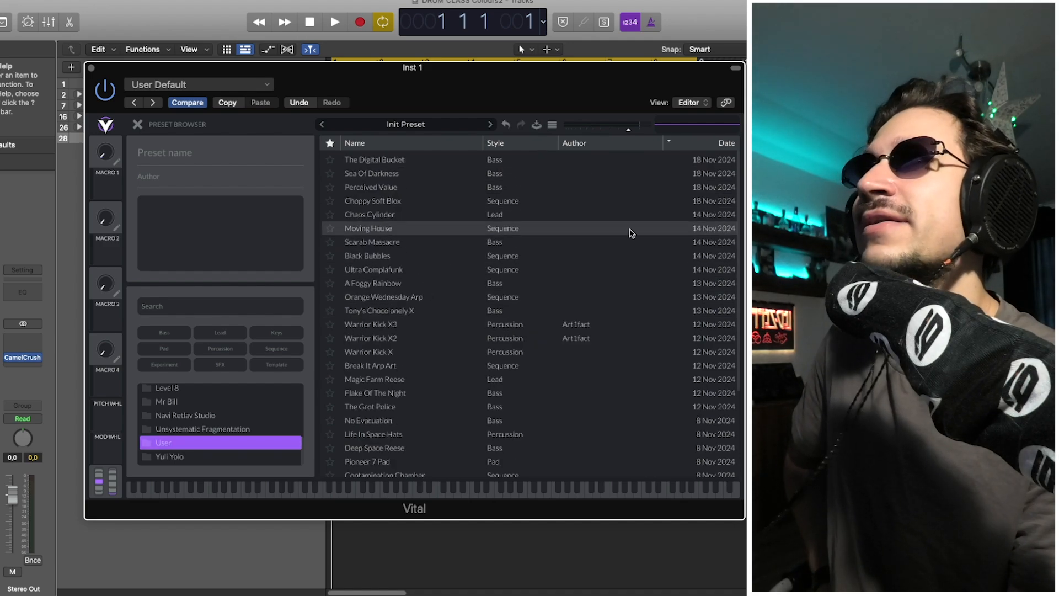
# Step: Load the Tony's Chocolonely X bass preset, then close and reopen Vital
pyautogui.click(441, 312)
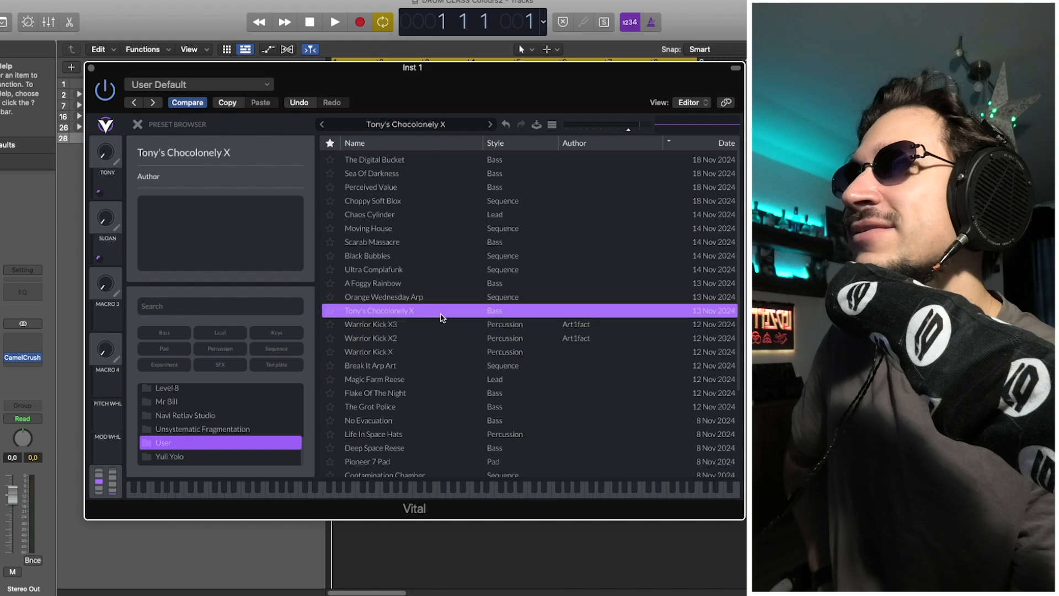
pyautogui.click(91, 67)
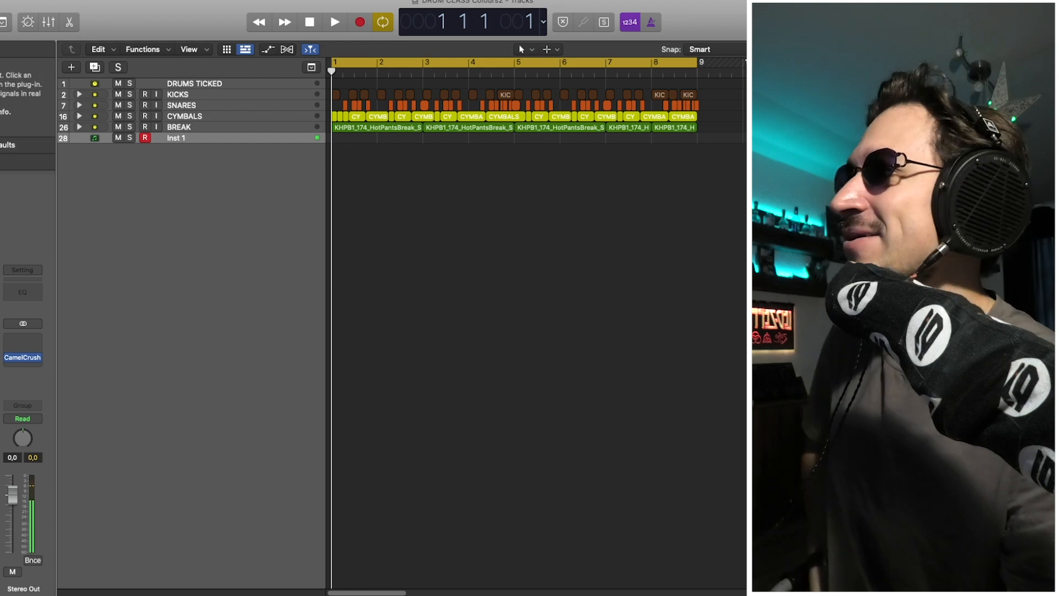
pyautogui.click(1, 324)
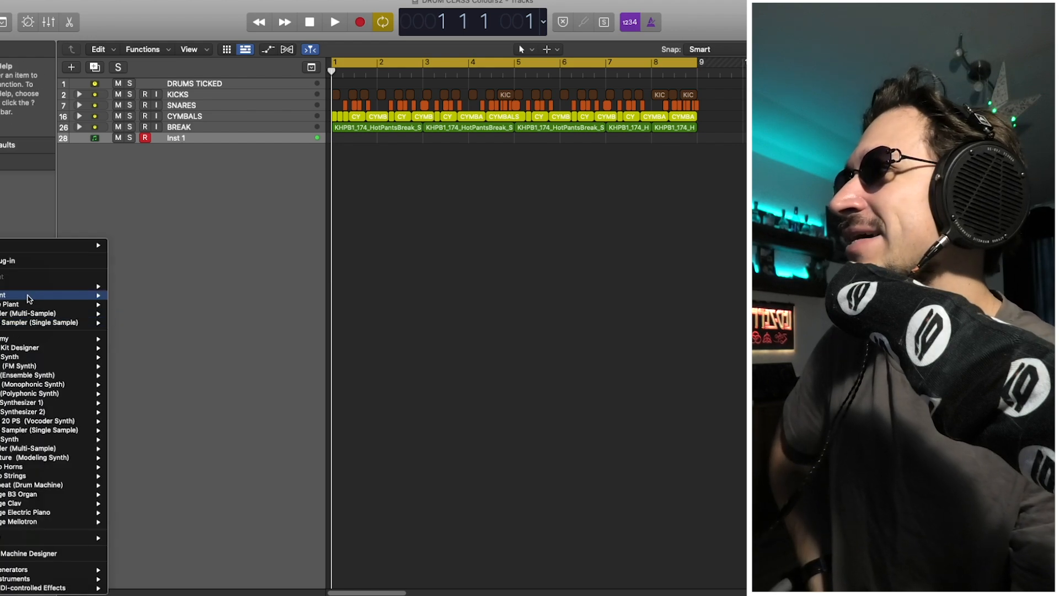
pyautogui.moveTo(30, 287)
pyautogui.click(367, 313)
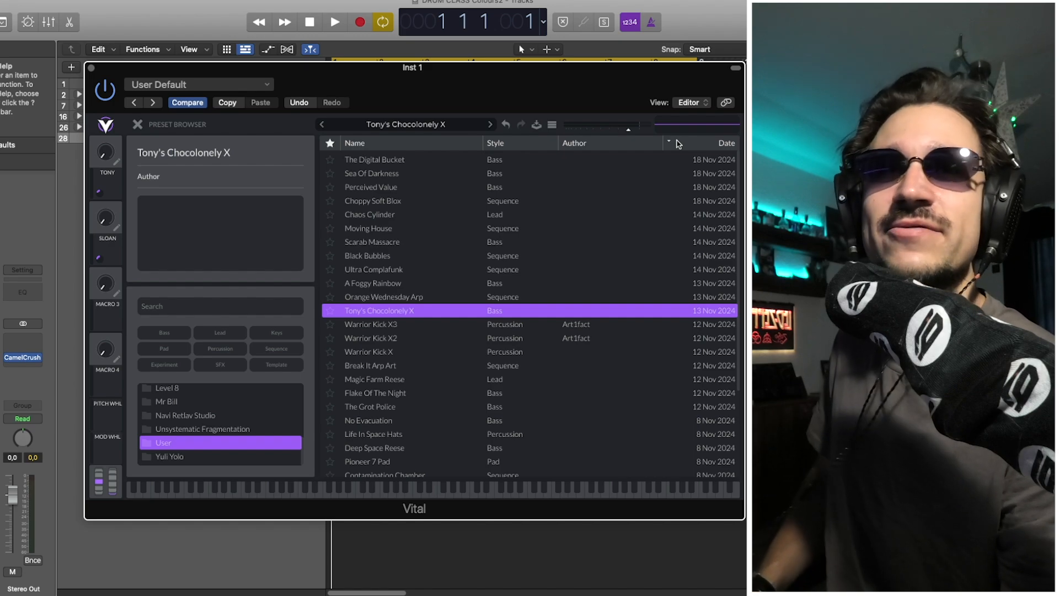
# Step: Sort the presets by date with the newest first, load the Sea Of Darkness bass preset and leave the preset browser
pyautogui.click(710, 143)
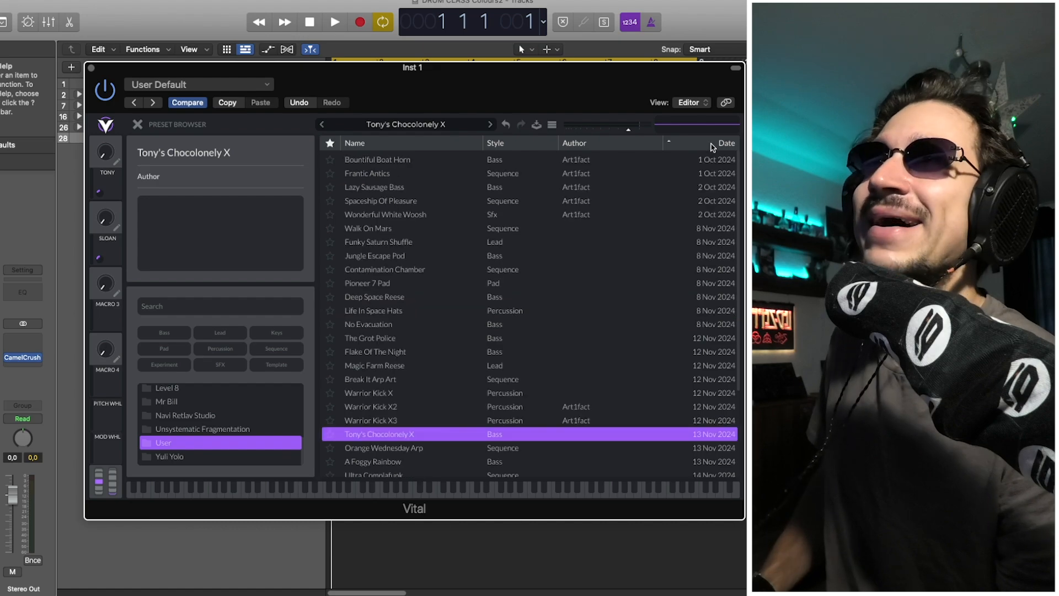
pyautogui.click(710, 143)
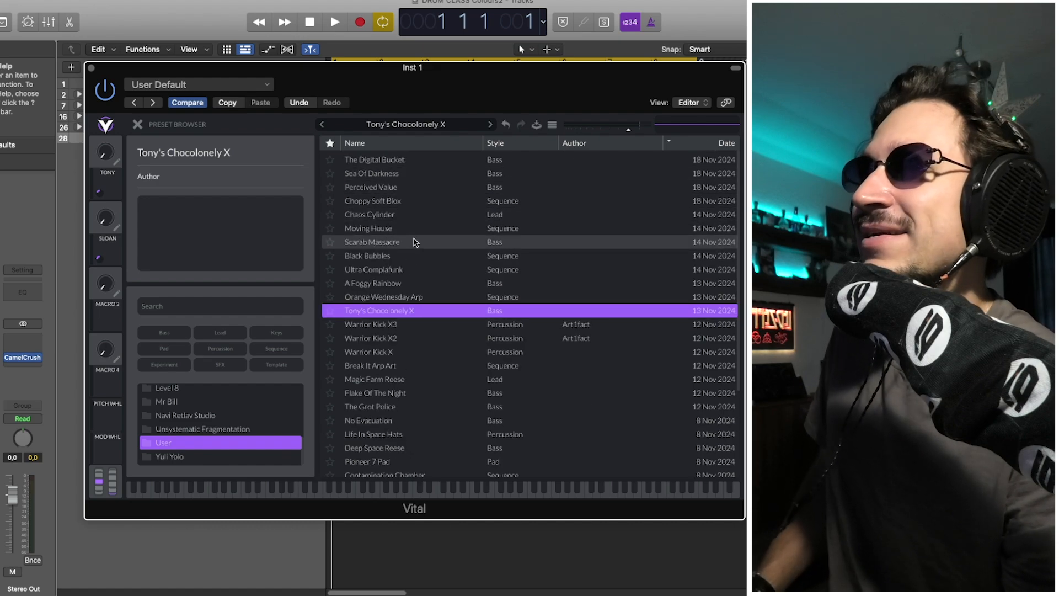
pyautogui.click(425, 176)
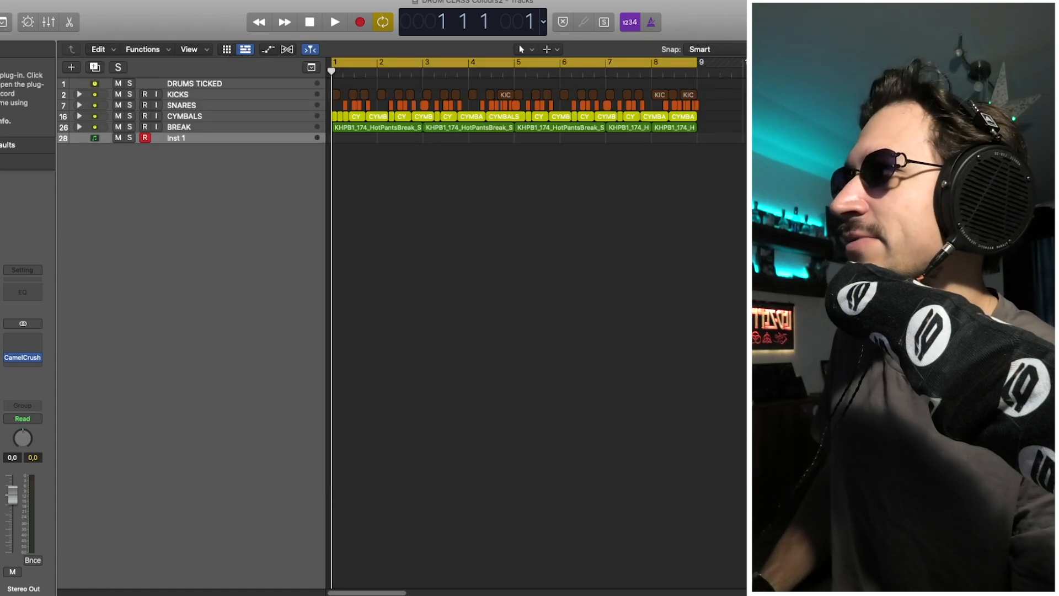
pyautogui.click(1, 324)
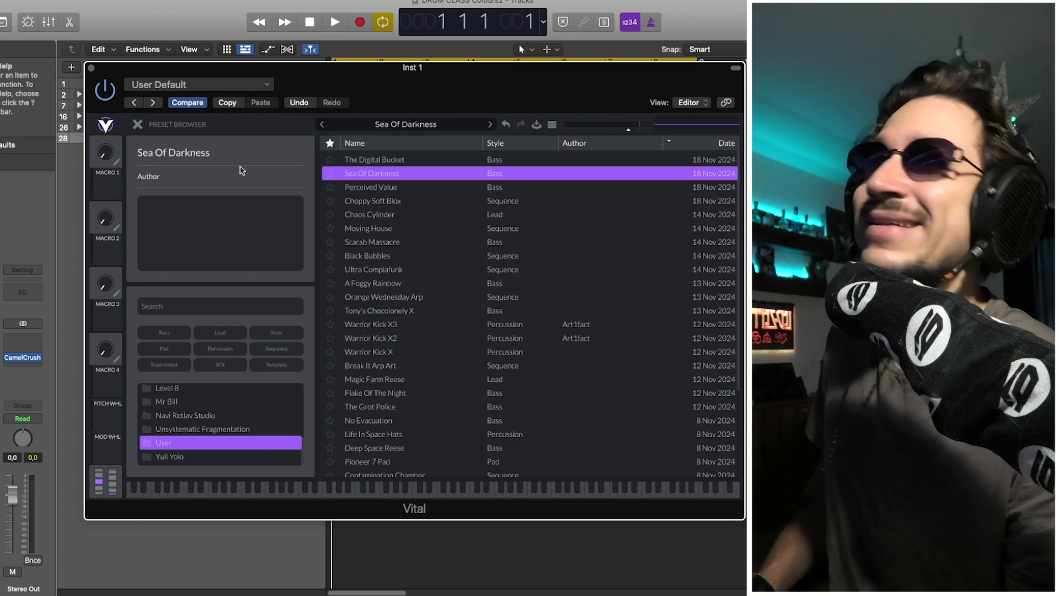
pyautogui.click(138, 124)
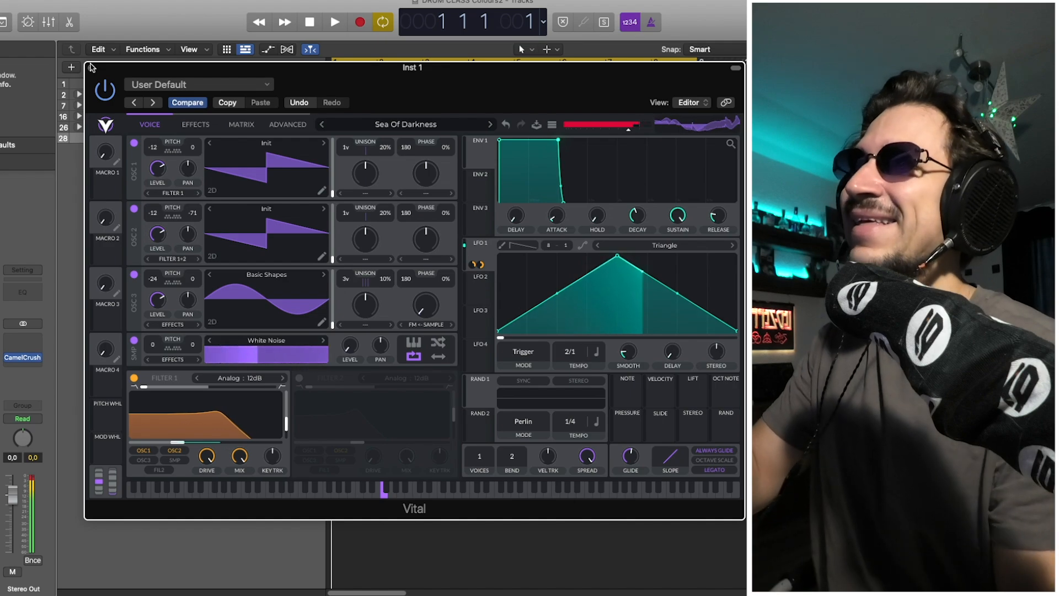
# Step: Record a bass part of two long held notes on Inst 1 across the eight-bar cycle and close Vital
pyautogui.click(360, 21)
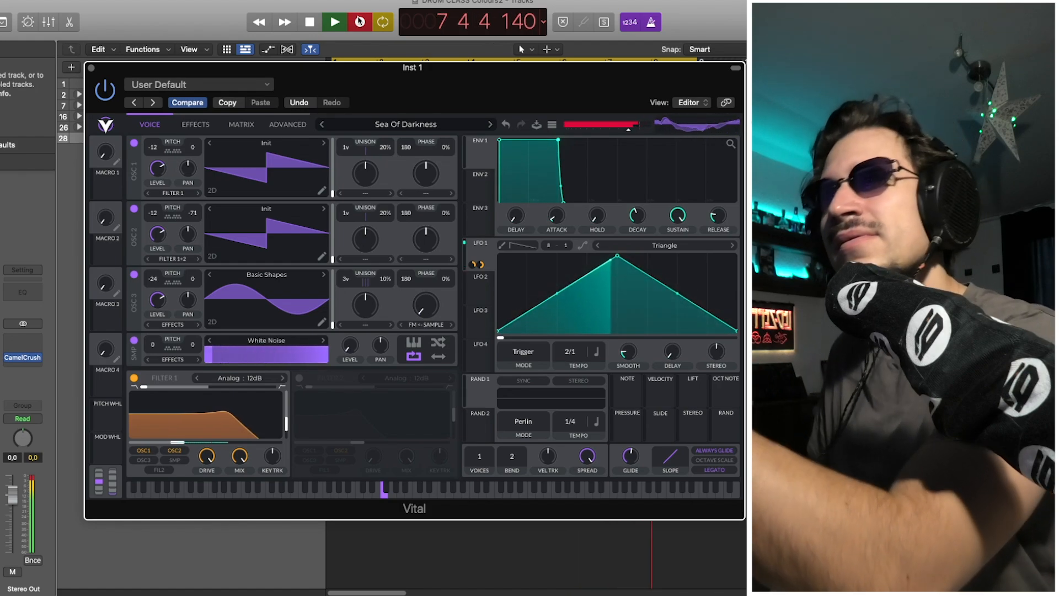
pyautogui.press('space')
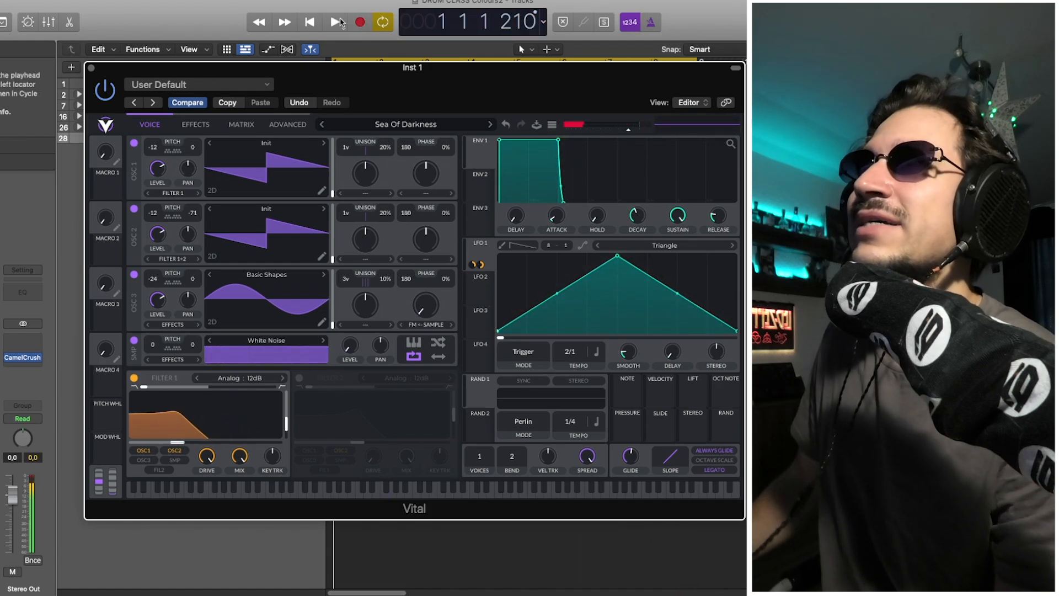
pyautogui.click(91, 67)
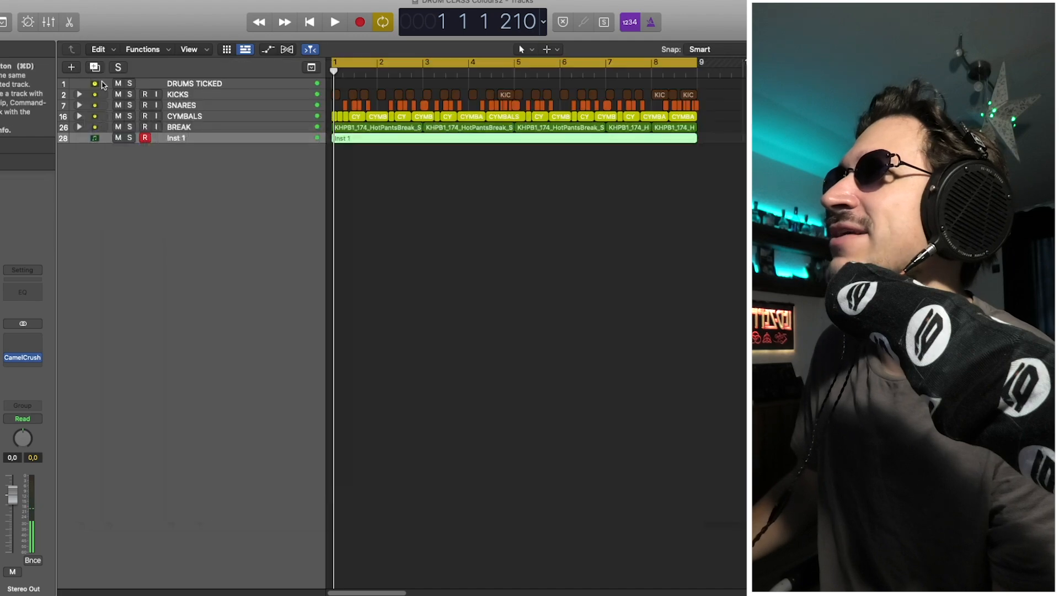
# Step: Open the recorded Inst 1 region in the Piano Roll and quantize both notes to 1/16 Note
pyautogui.click(398, 138)
pyautogui.doubleClick(407, 163)
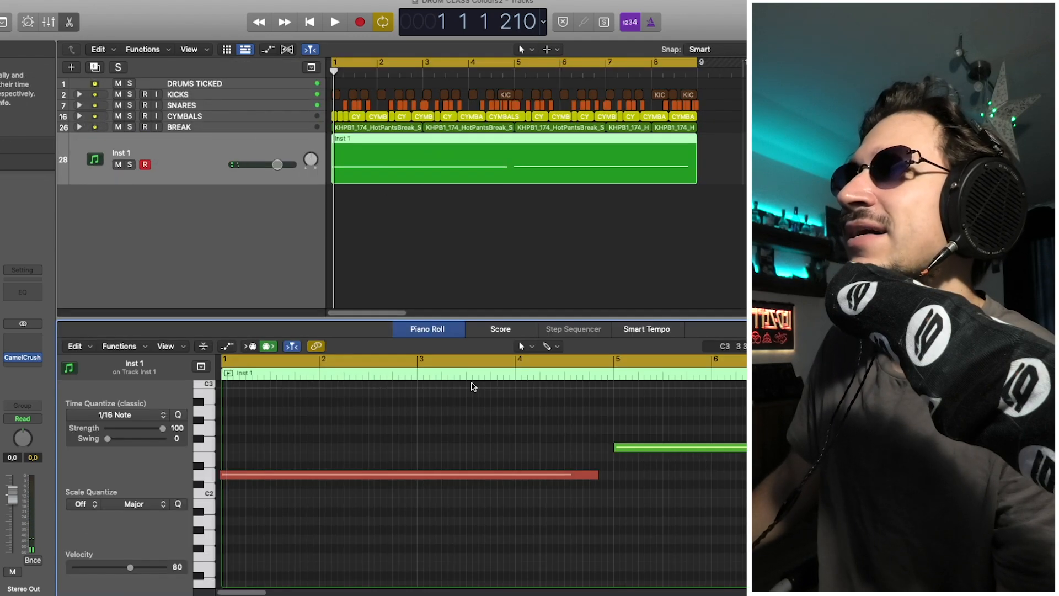
pyautogui.click(235, 475)
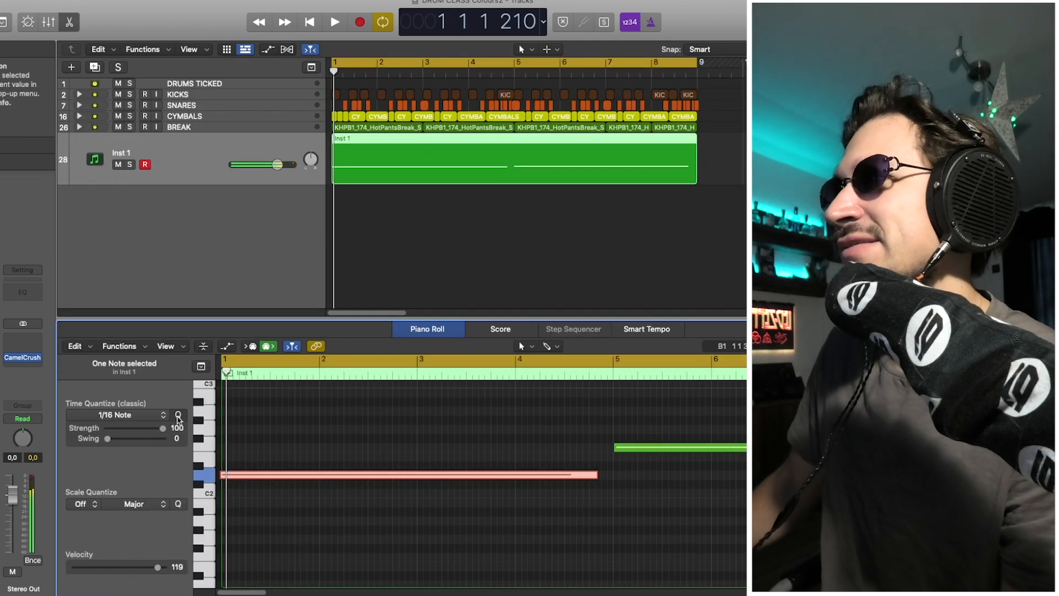
pyautogui.click(637, 448)
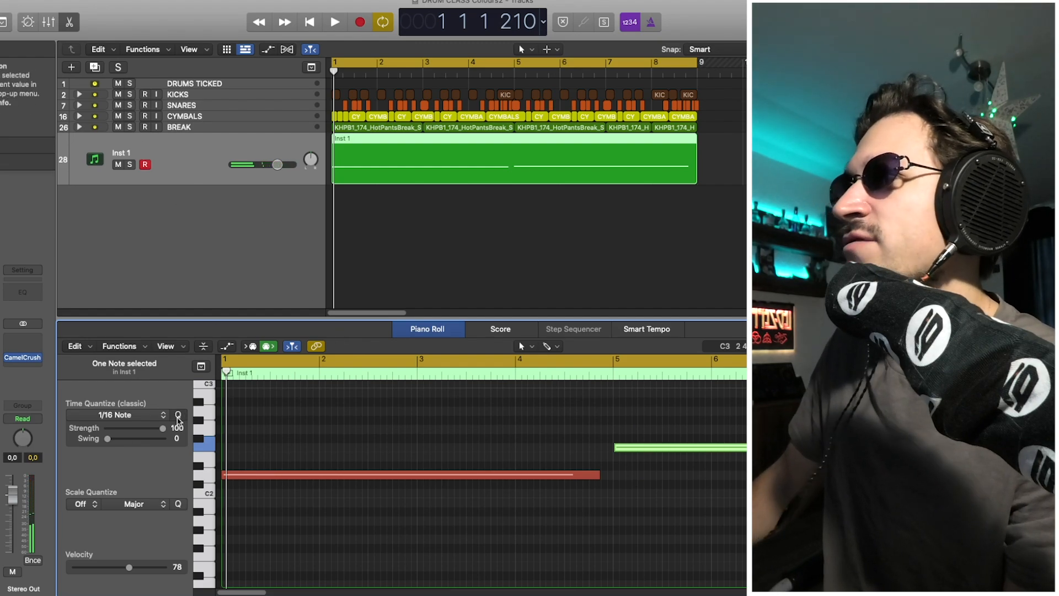
# Step: Play the first bars of the Inst 1 bass region together with the drums
pyautogui.click(316, 287)
pyautogui.click(409, 213)
pyautogui.click(388, 156)
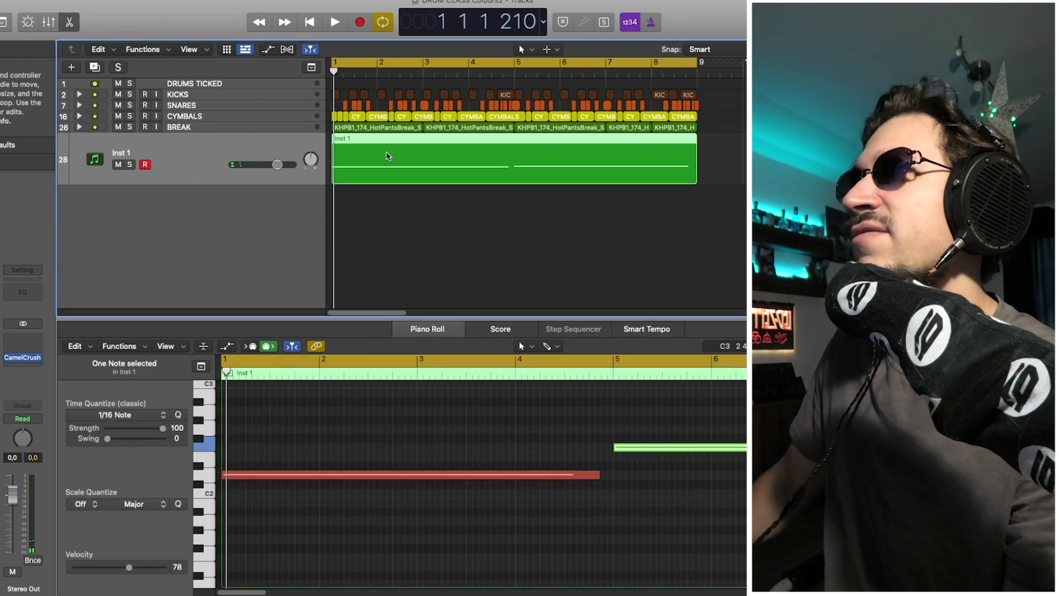
pyautogui.press('space')
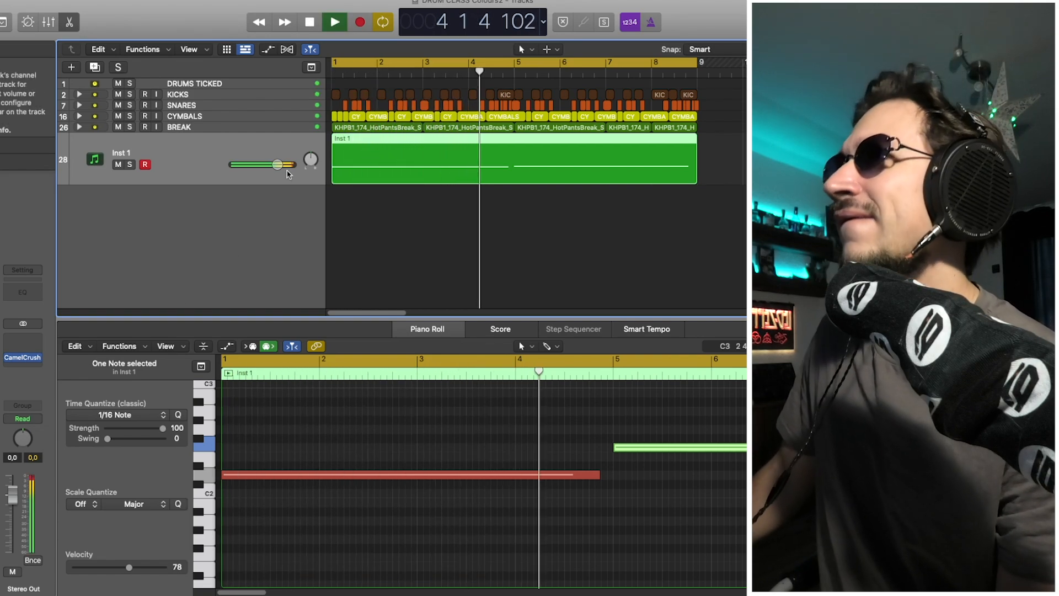
pyautogui.press('space')
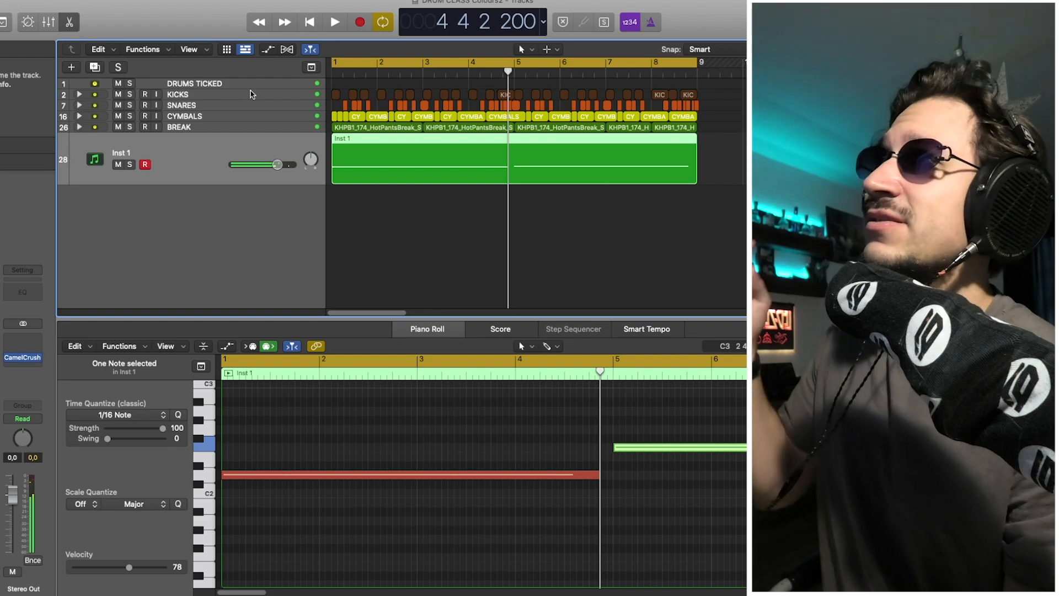
# Step: Expand the KICKS, SNARES, CYMBALS and BREAK track stacks to examine the individual drum layers
pyautogui.click(79, 95)
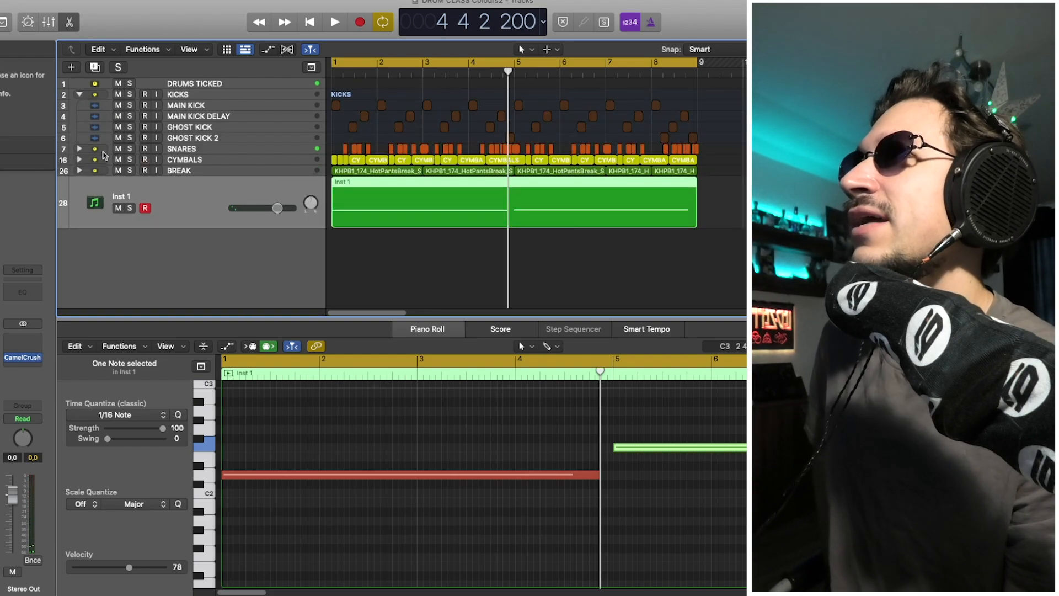
pyautogui.click(79, 150)
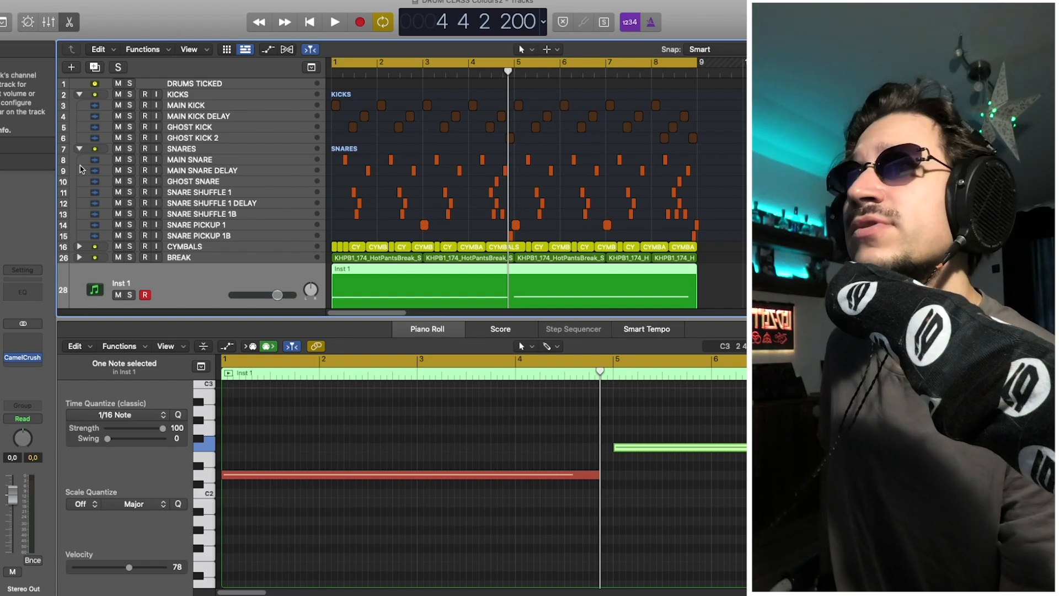
pyautogui.click(79, 247)
pyautogui.scroll(-4, 82, 245)
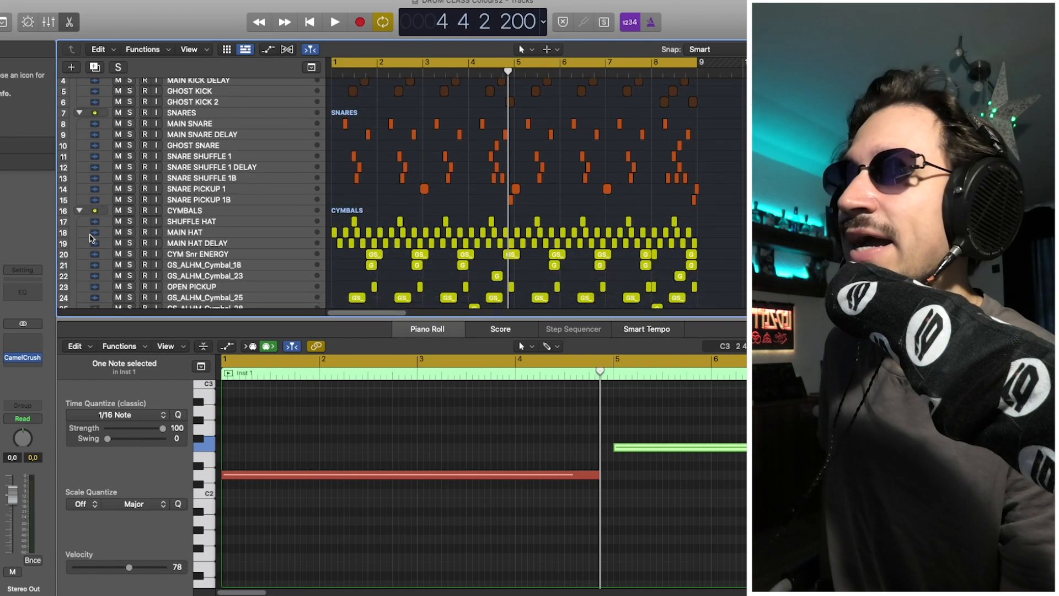
pyautogui.click(78, 271)
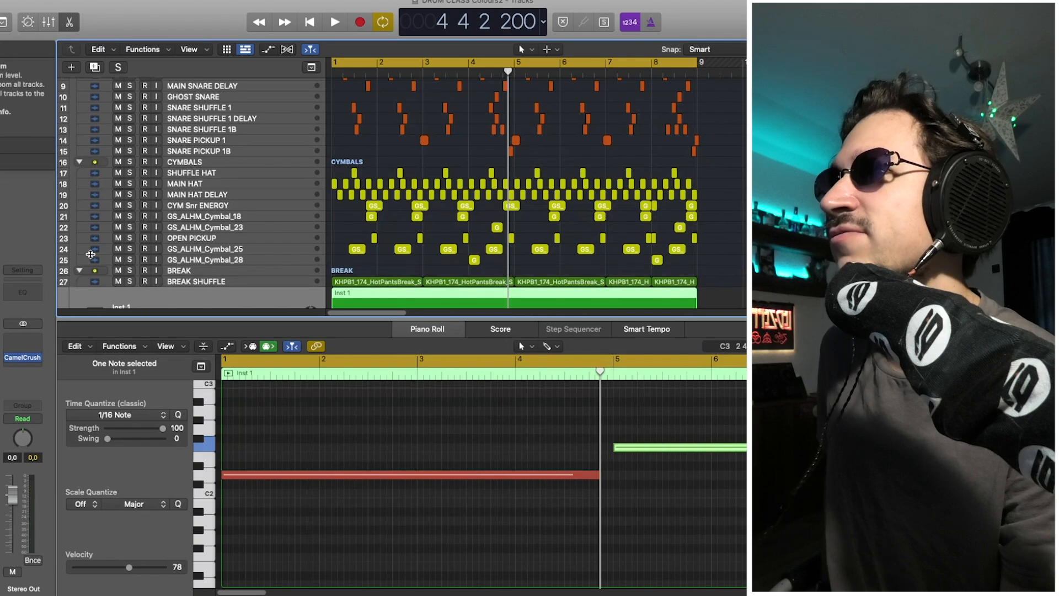
# Step: Collapse the BREAK, CYMBALS, SNARES and KICKS track stacks
pyautogui.scroll(-4, 91, 251)
pyautogui.scroll(3, 89, 243)
pyautogui.click(80, 235)
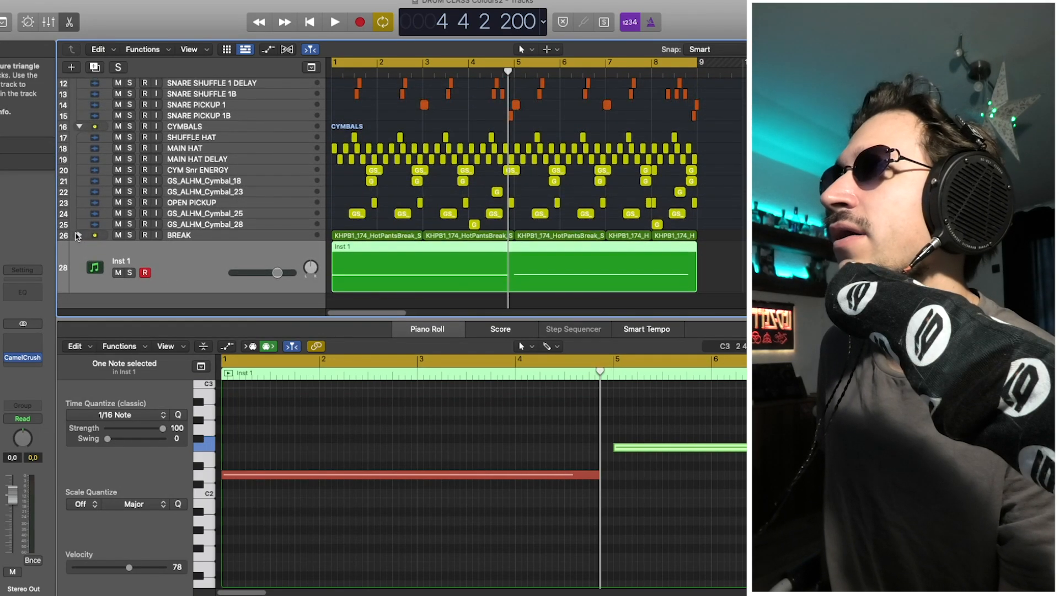
pyautogui.scroll(3, 80, 228)
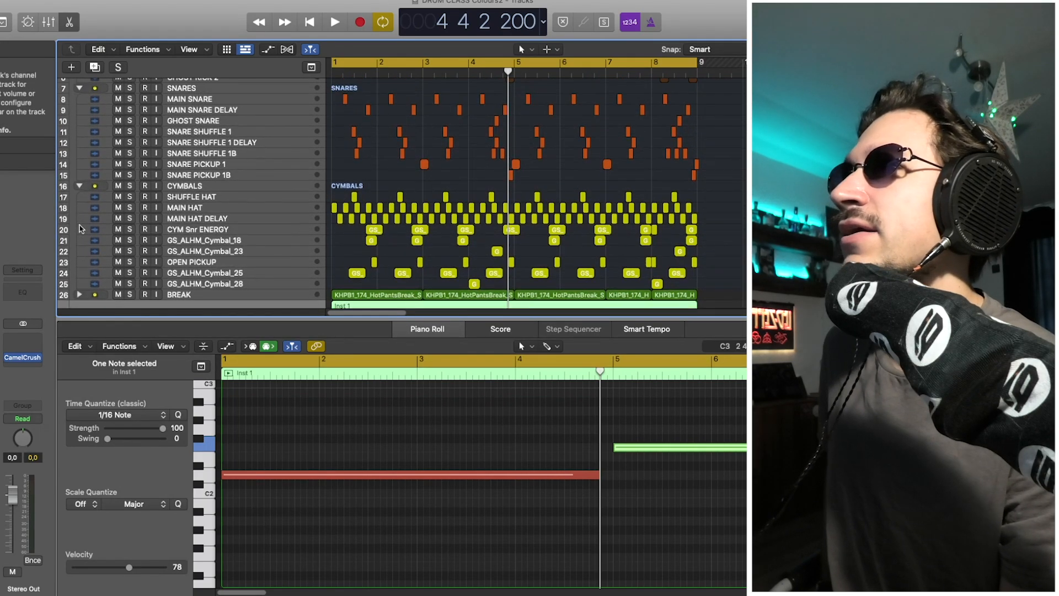
pyautogui.click(80, 189)
pyautogui.scroll(3, 81, 187)
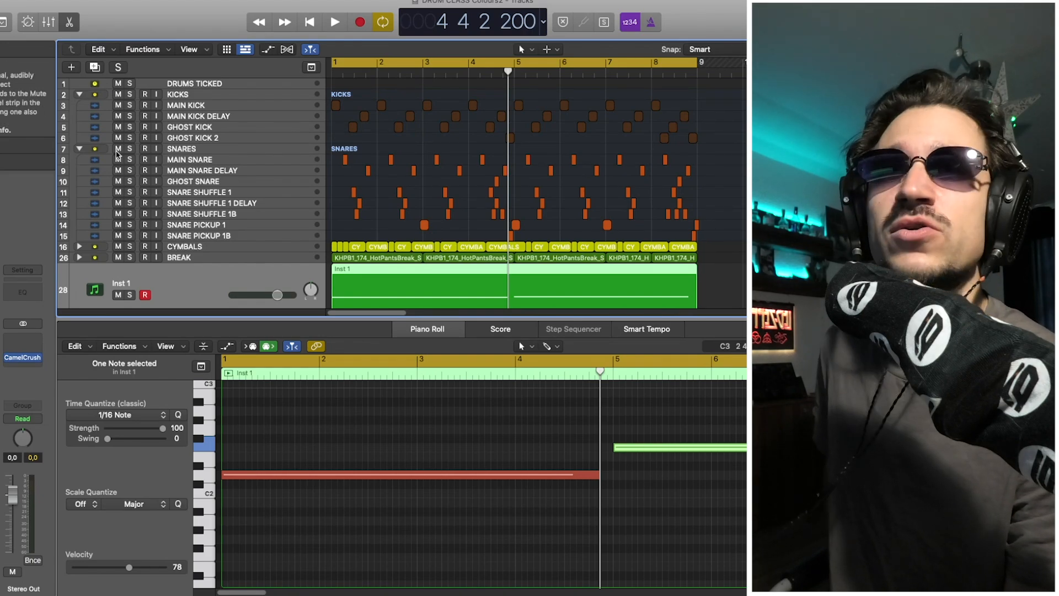
pyautogui.click(79, 148)
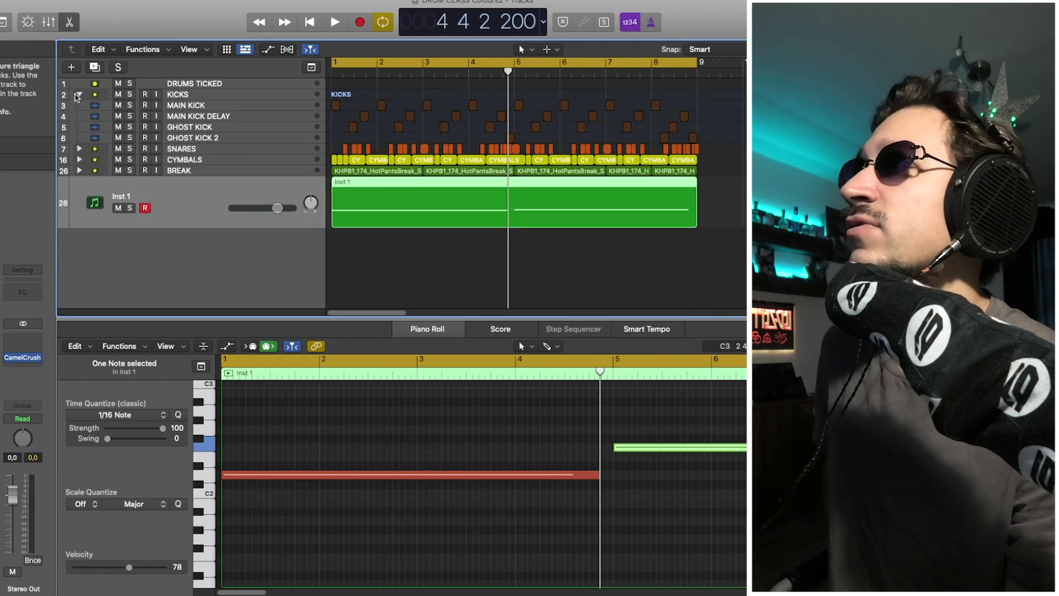
pyautogui.click(80, 95)
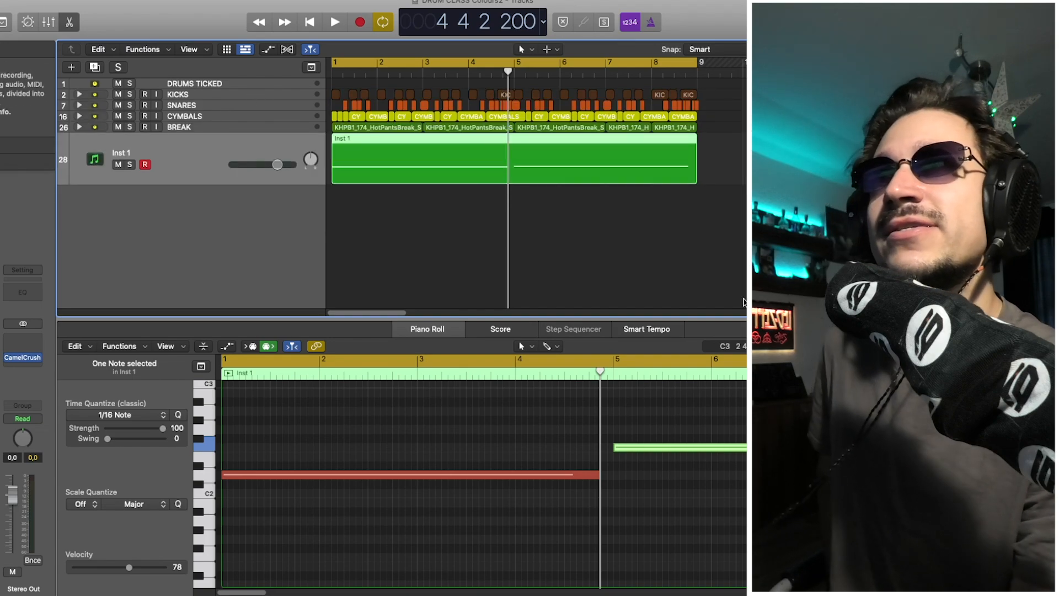
pyautogui.moveTo(745, 218); pyautogui.dragTo(332, 57)
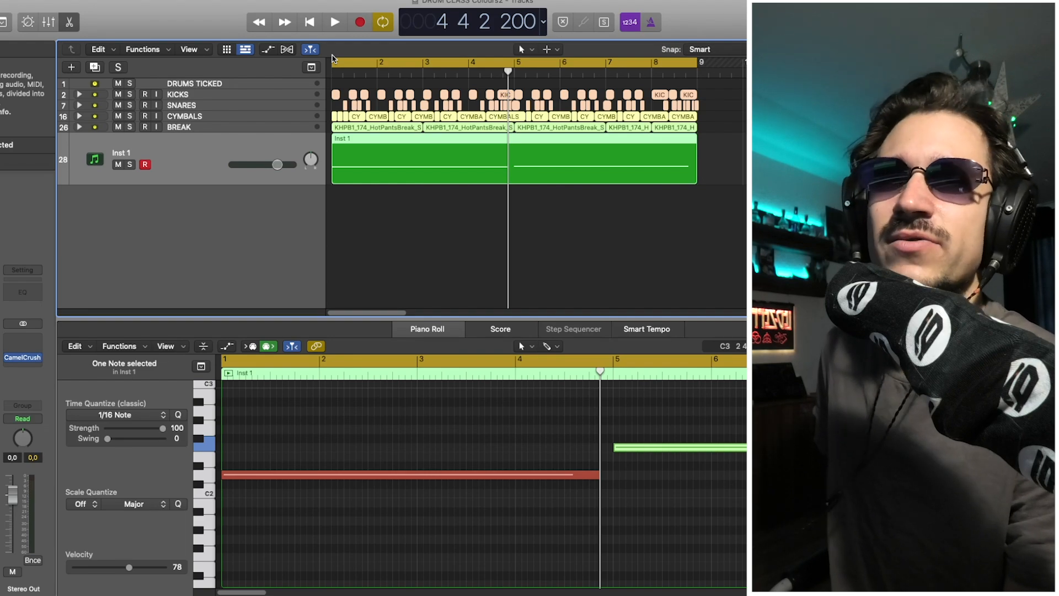
pyautogui.moveTo(745, 270); pyautogui.dragTo(316, 76)
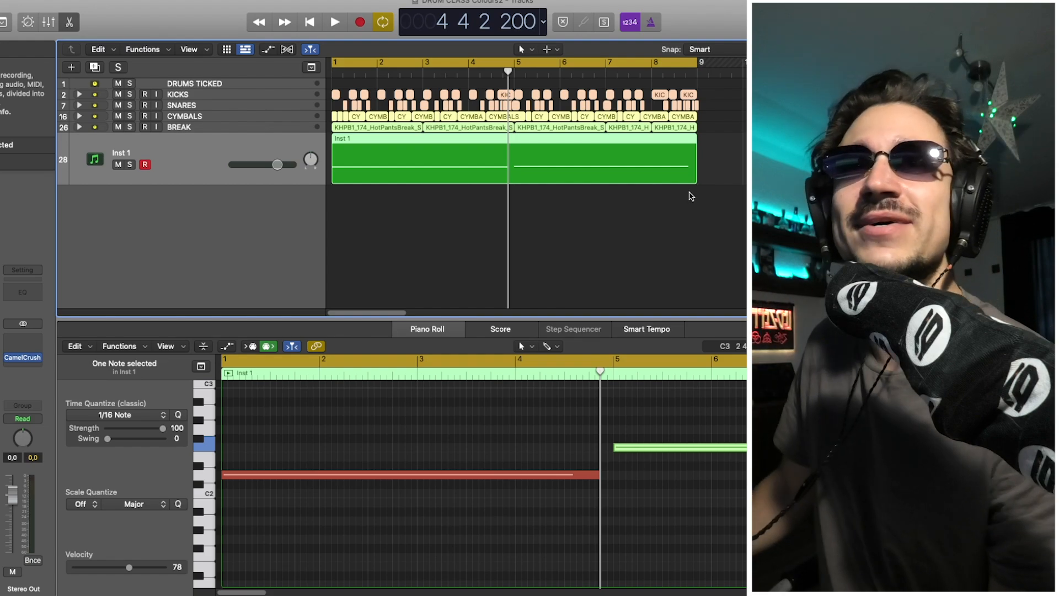
pyautogui.moveTo(745, 209); pyautogui.dragTo(331, 88)
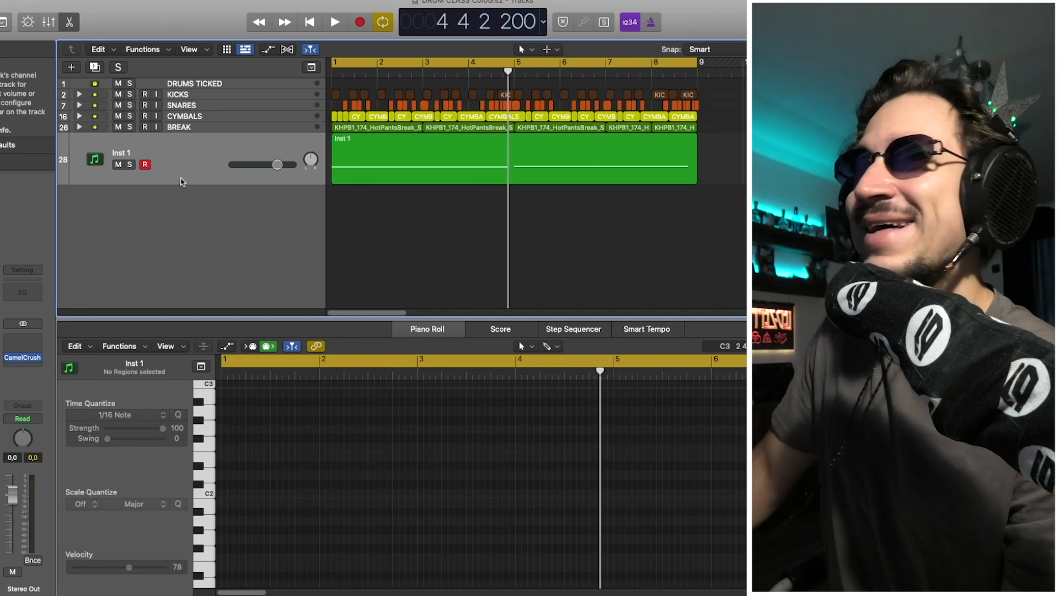
# Step: Solo the Inst 1 track, open its Vital synth and play the full bass patch
pyautogui.click(143, 157)
pyautogui.press('s')
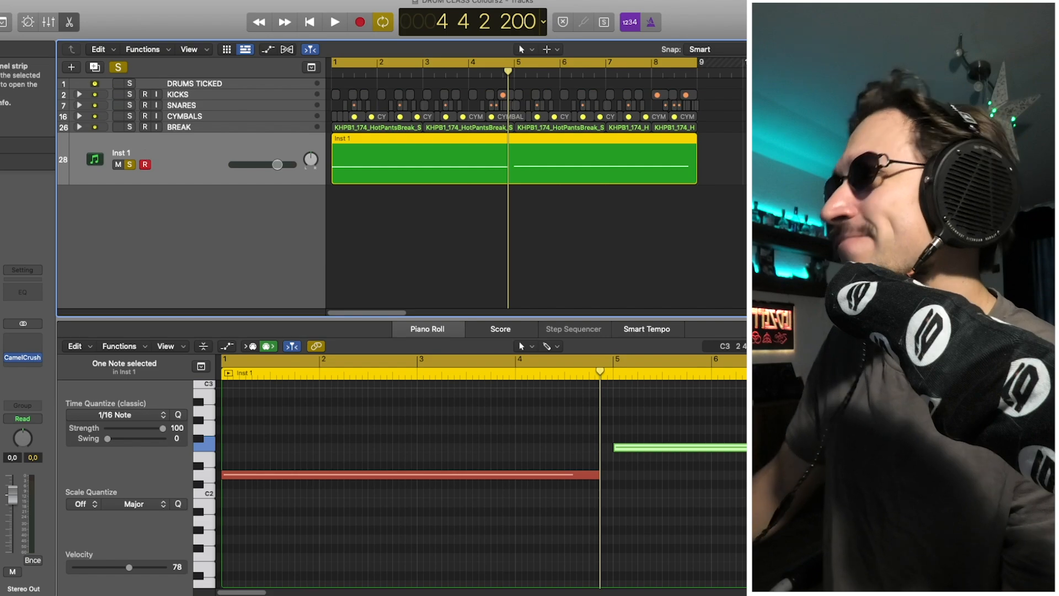
pyautogui.press('v')
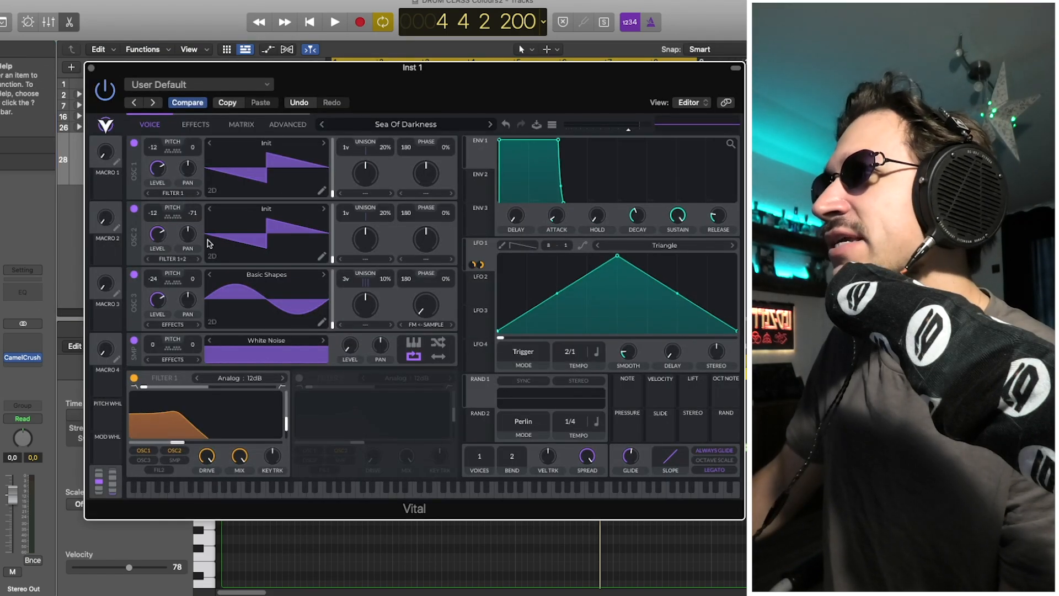
pyautogui.press('space')
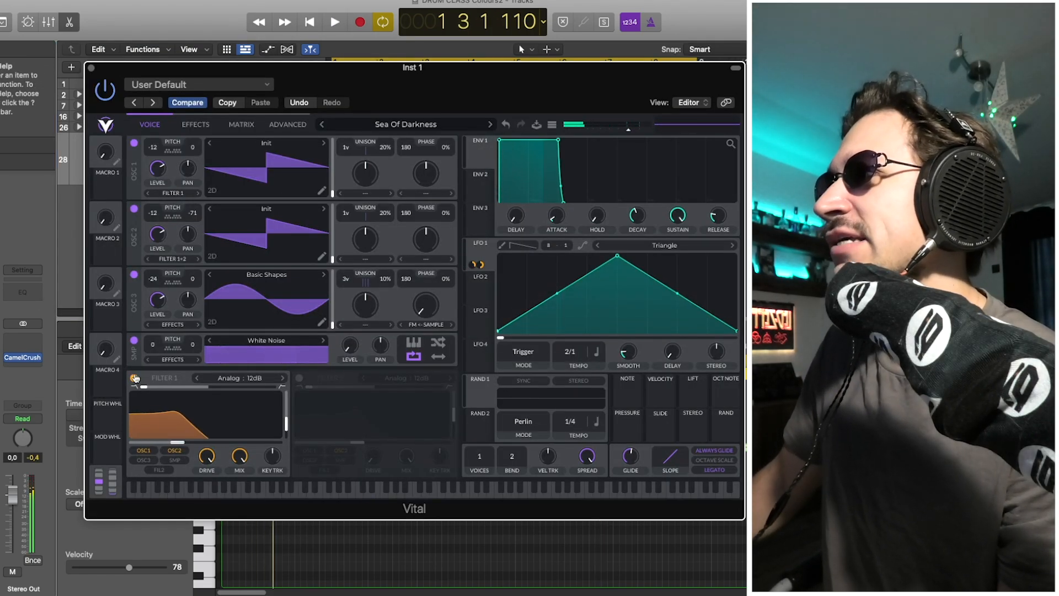
# Step: Switch off Filter 1 and all active Vital effects from Reverb through Equalizer, moving Equalizer ahead of Delay
pyautogui.click(134, 378)
pyautogui.click(197, 123)
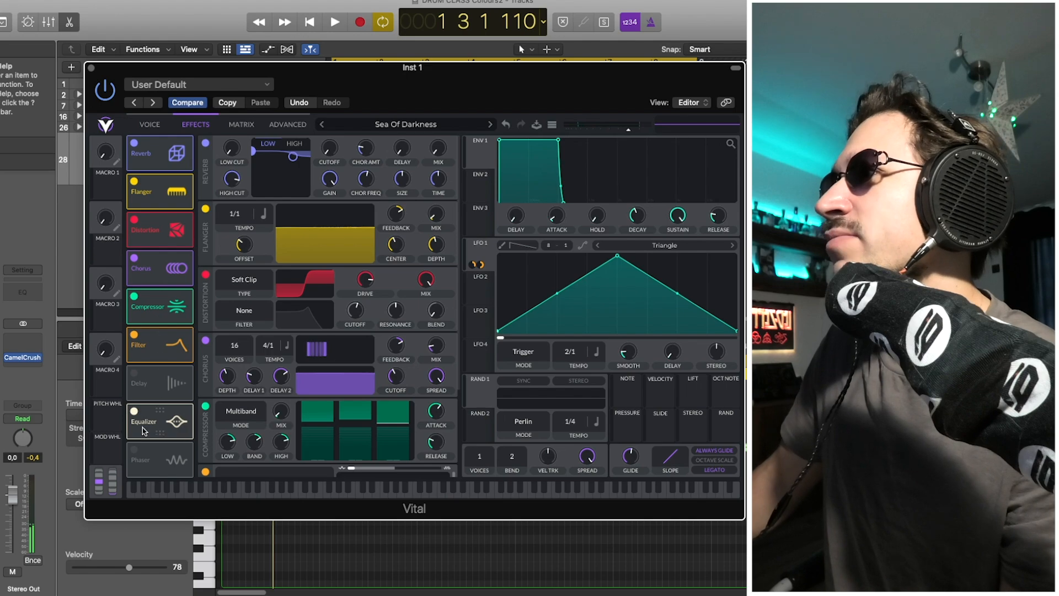
pyautogui.moveTo(142, 430); pyautogui.dragTo(141, 387)
pyautogui.click(134, 374)
pyautogui.click(134, 335)
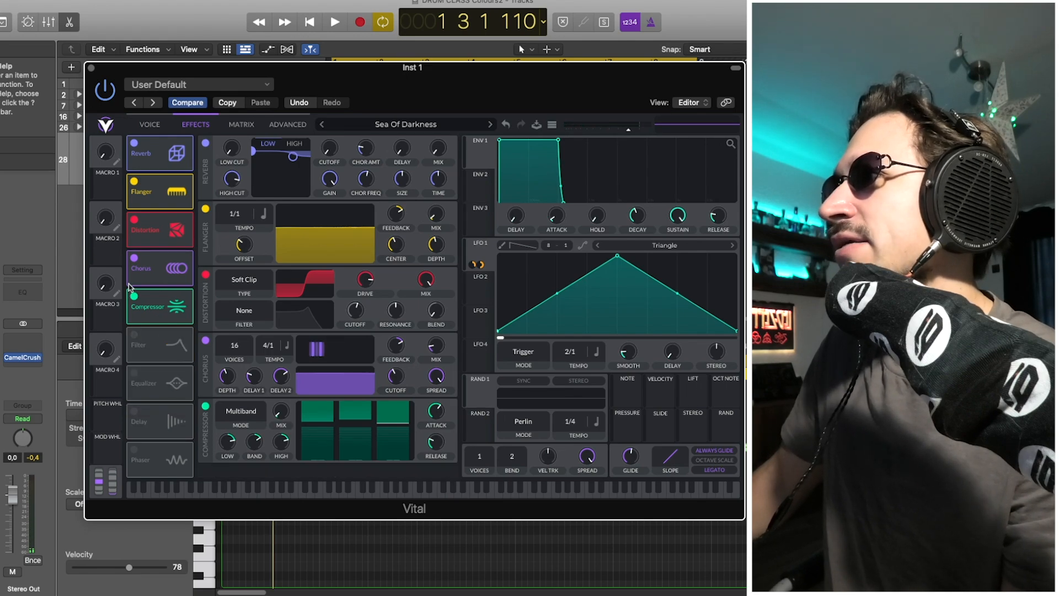
pyautogui.click(135, 298)
pyautogui.click(134, 257)
pyautogui.click(134, 219)
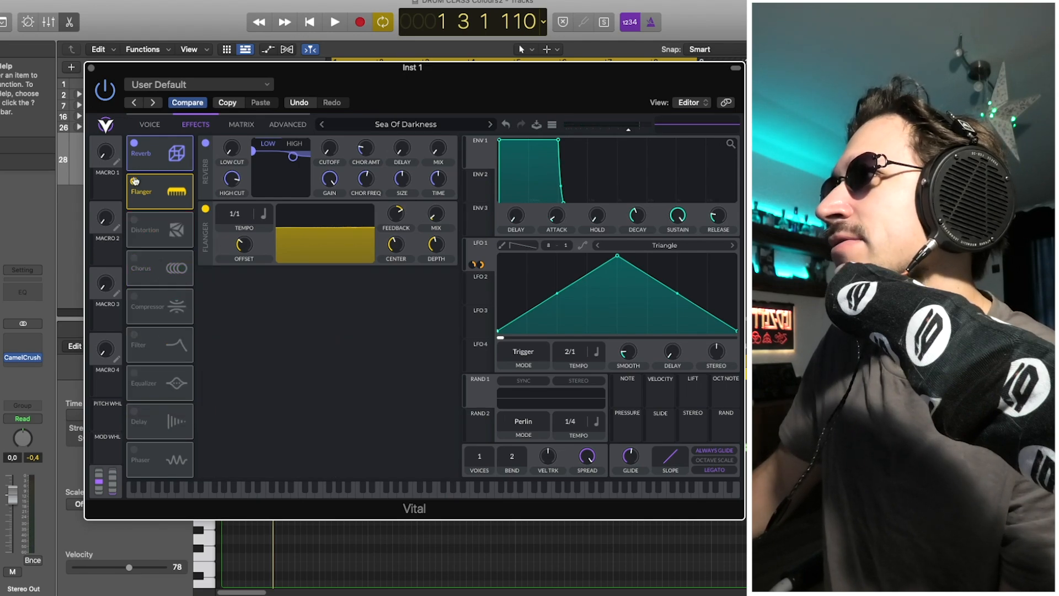
pyautogui.click(134, 182)
pyautogui.click(134, 144)
# Step: Switch off the White Noise sampler, OSC 3 and OSC 2 in Vital and play OSC 1 alone
pyautogui.click(145, 124)
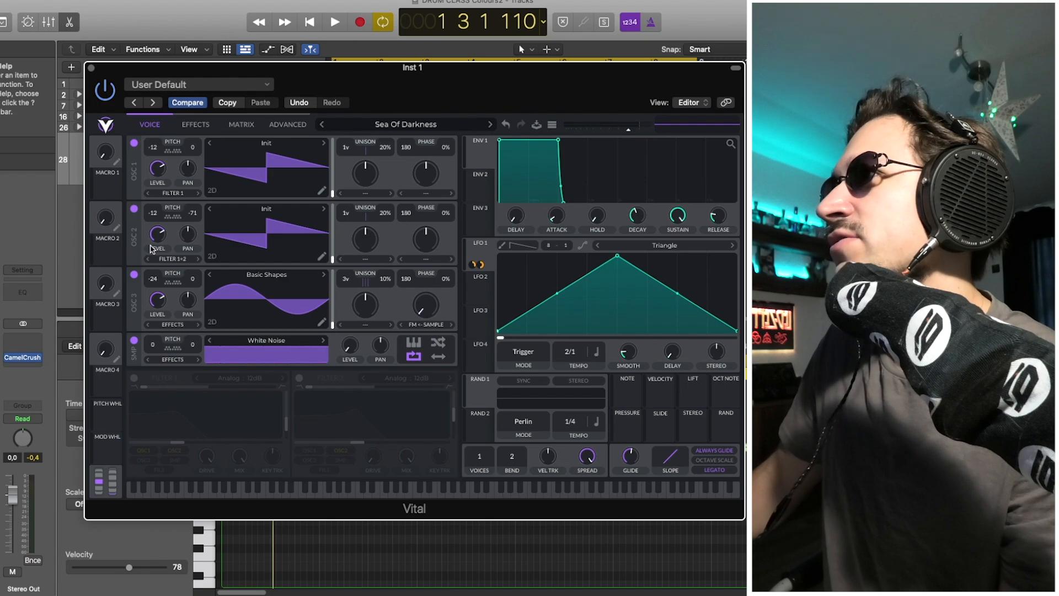
pyautogui.click(134, 341)
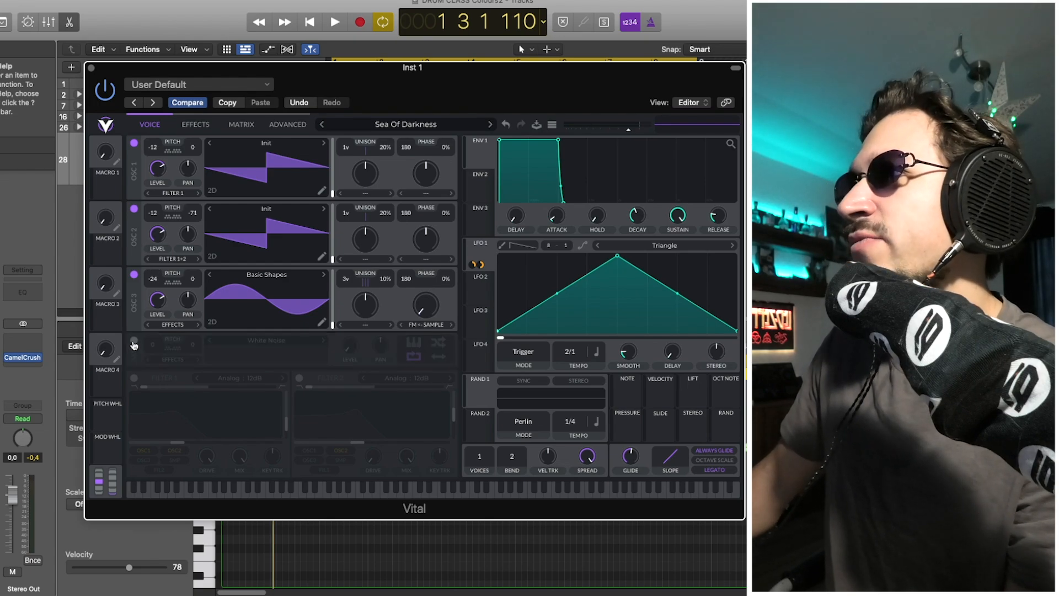
pyautogui.click(134, 275)
pyautogui.click(135, 209)
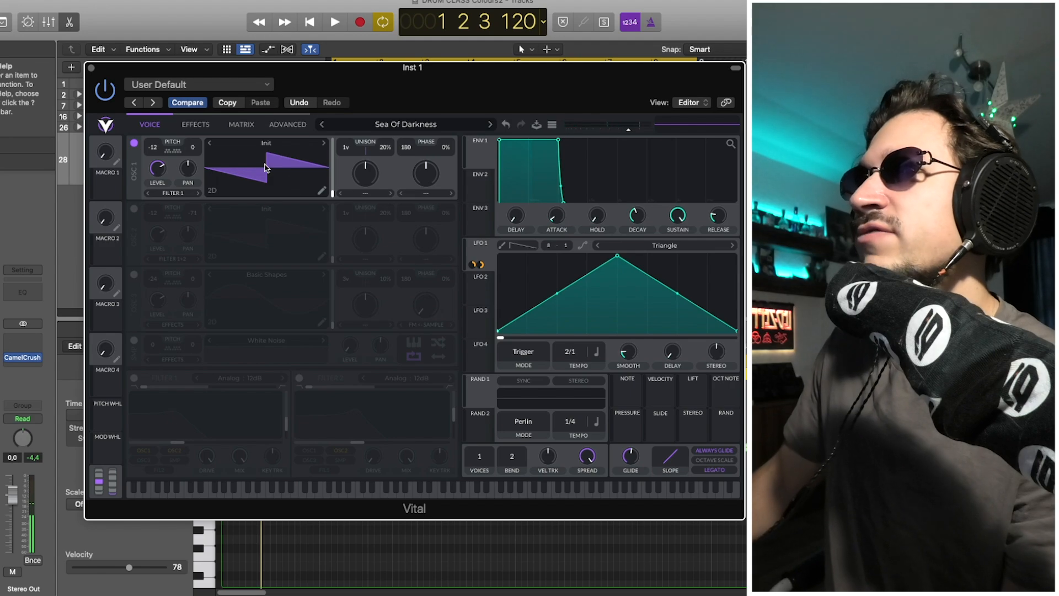
pyautogui.press('space')
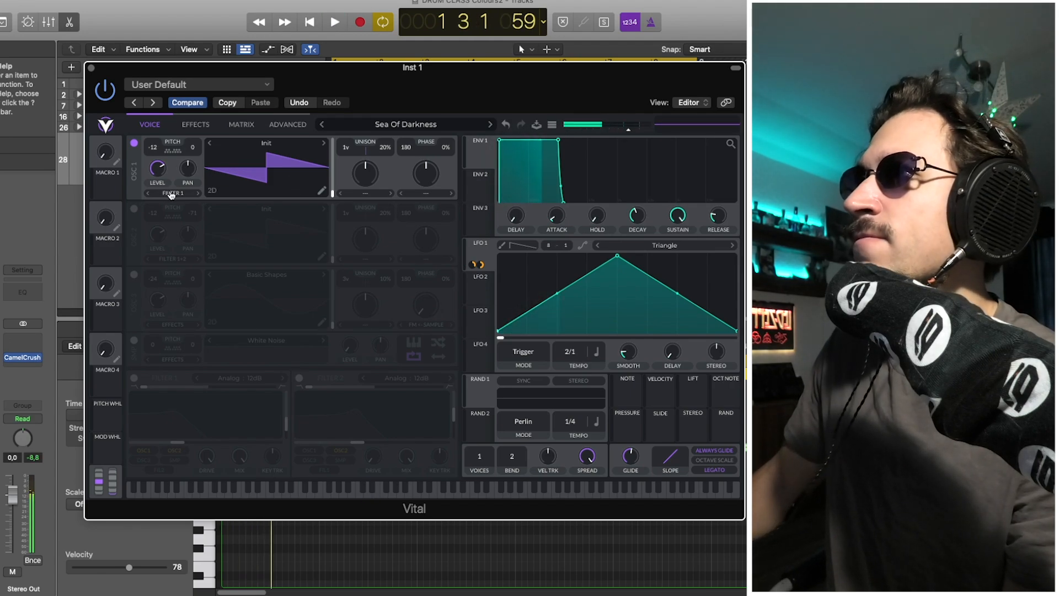
# Step: Switch OSC 2 back on and play it together with OSC 1
pyautogui.click(134, 209)
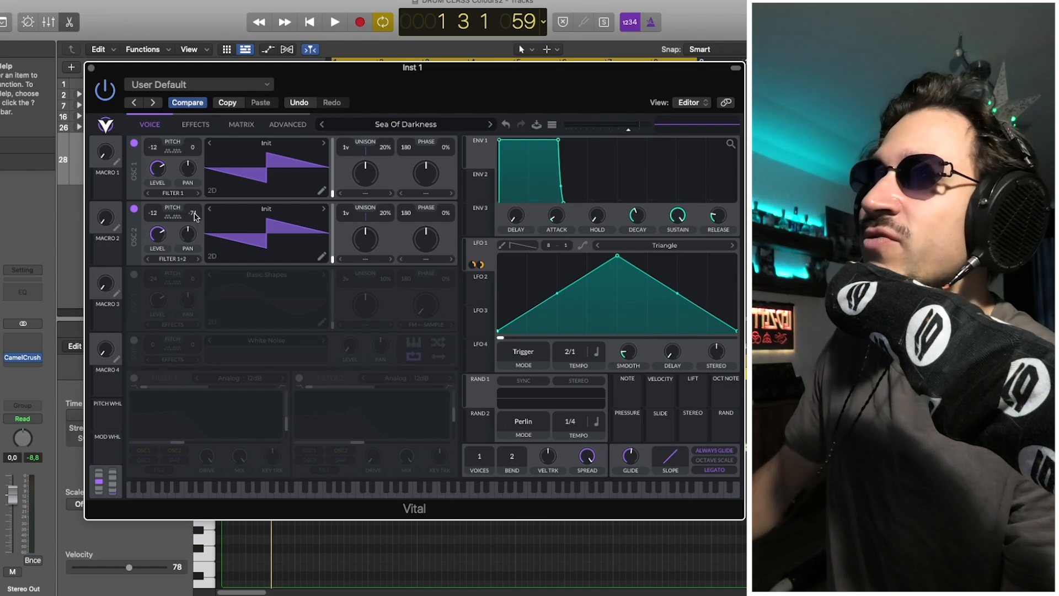
pyautogui.press('space')
pyautogui.press('space')
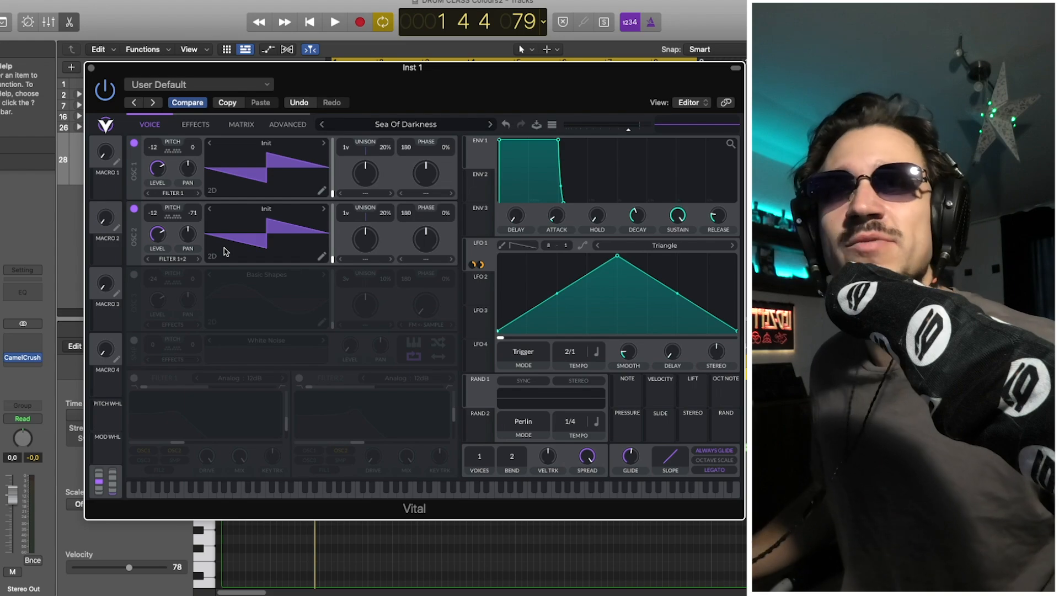
pyautogui.press('space')
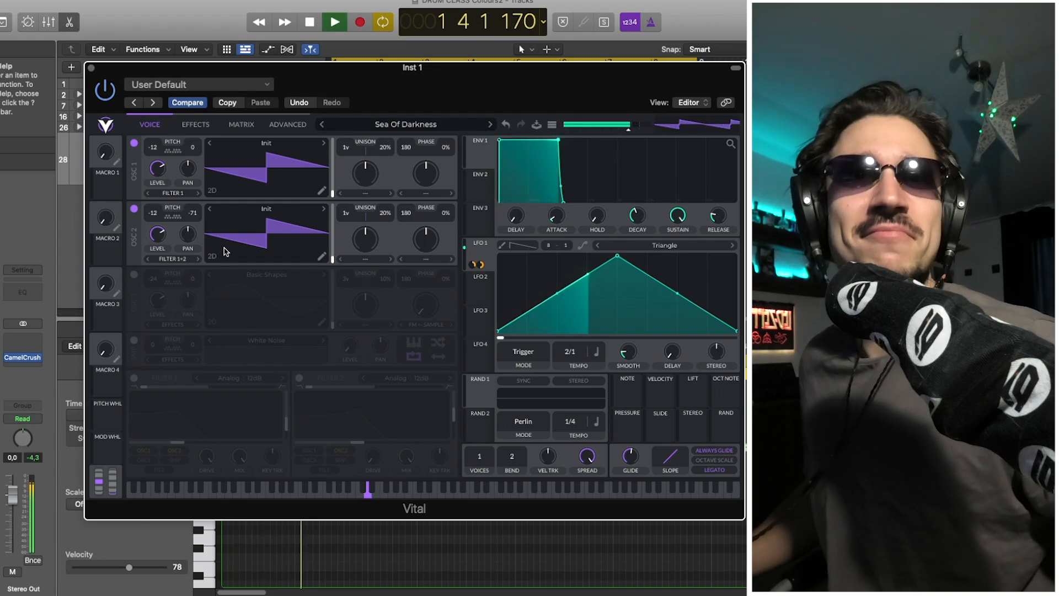
pyautogui.press('space')
pyautogui.press('space')
# Step: Try a fine tune of 68 on OSC 2 and play the detuned oscillators
pyautogui.moveTo(193, 214); pyautogui.dragTo(208, 183)
pyautogui.press('space')
pyautogui.press('space')
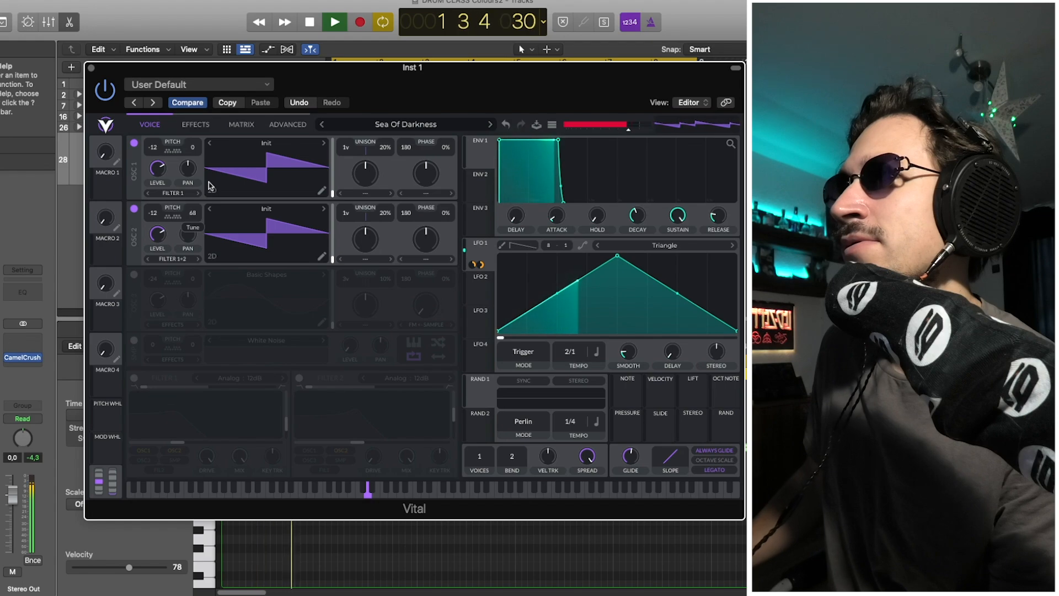
pyautogui.press('space')
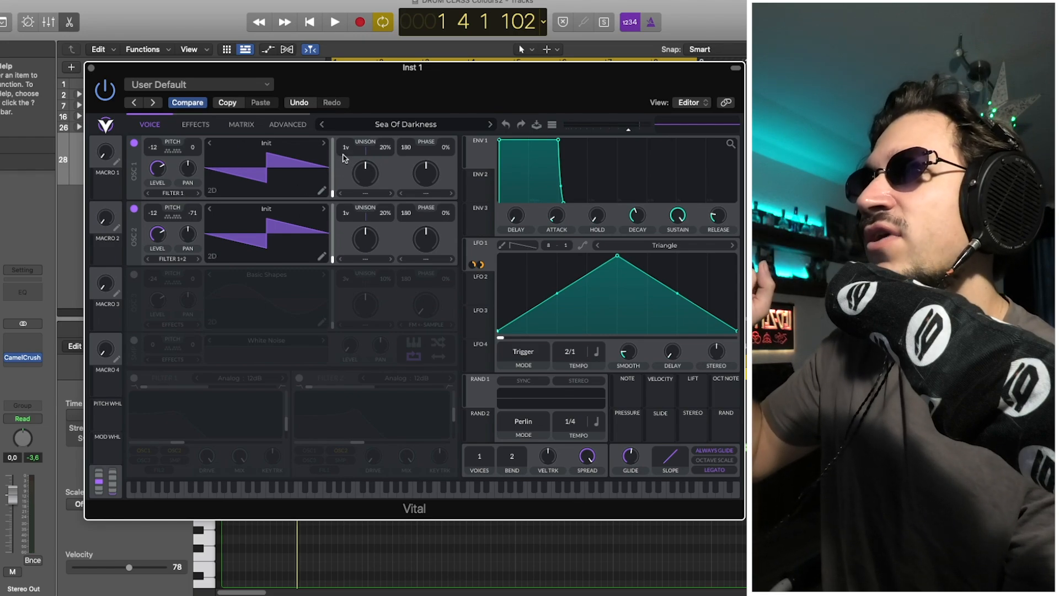
# Step: Try OSC 1 with 3 unison voices, toggling OSC 2 off and on, and return OSC 1 to 1 voice
pyautogui.click(134, 209)
pyautogui.click(134, 208)
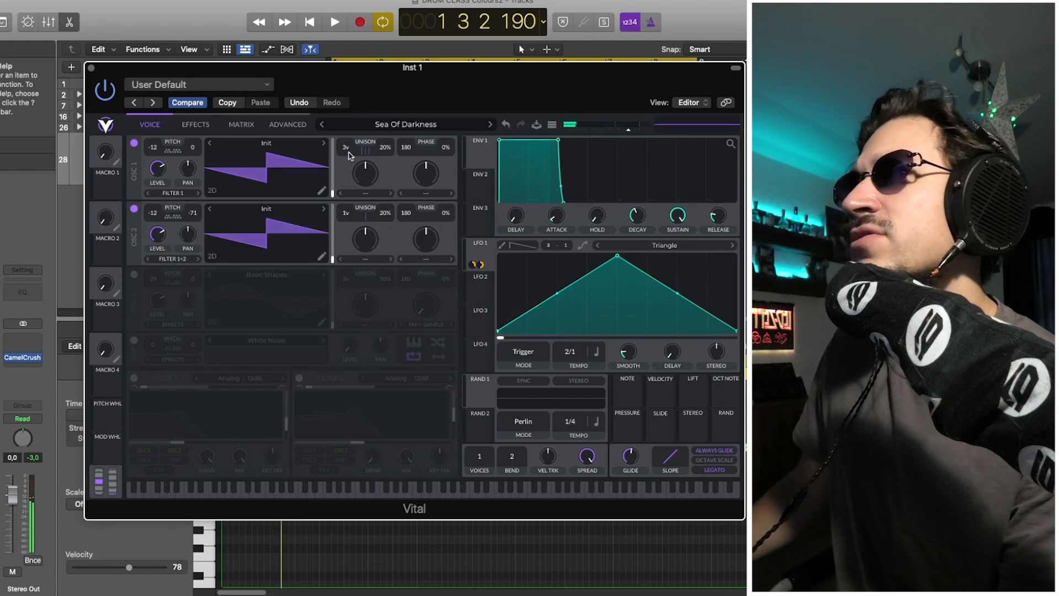
pyautogui.moveTo(349, 156); pyautogui.dragTo(351, 180)
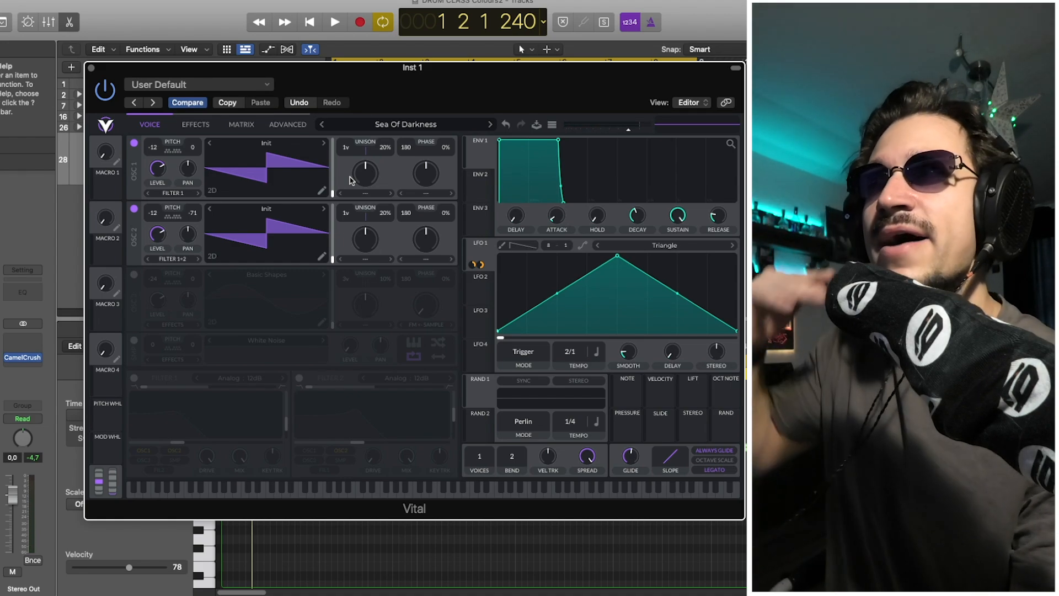
# Step: Switch OSC 3 back on and compare its sound at 1 and 3 unison voices, leaving it at 3
pyautogui.click(134, 275)
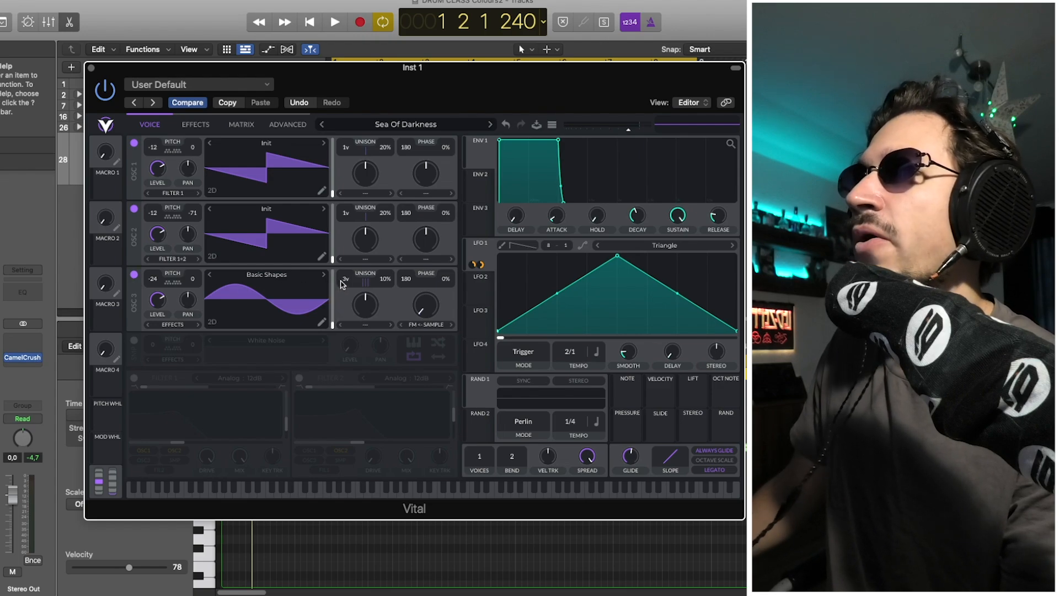
pyautogui.press('space')
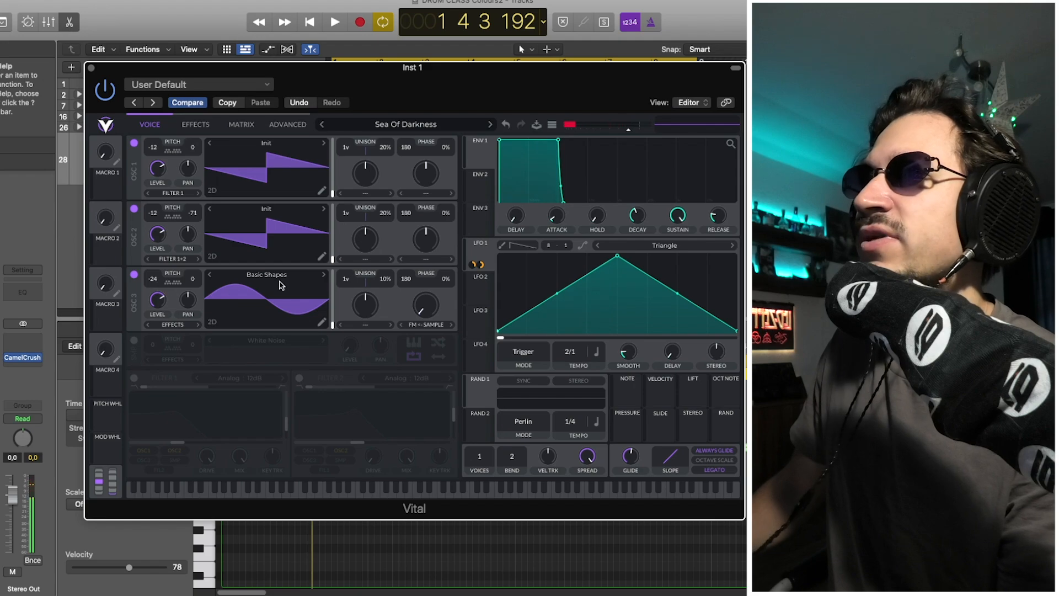
pyautogui.press('space')
pyautogui.moveTo(346, 282); pyautogui.dragTo(351, 275)
pyautogui.press('space')
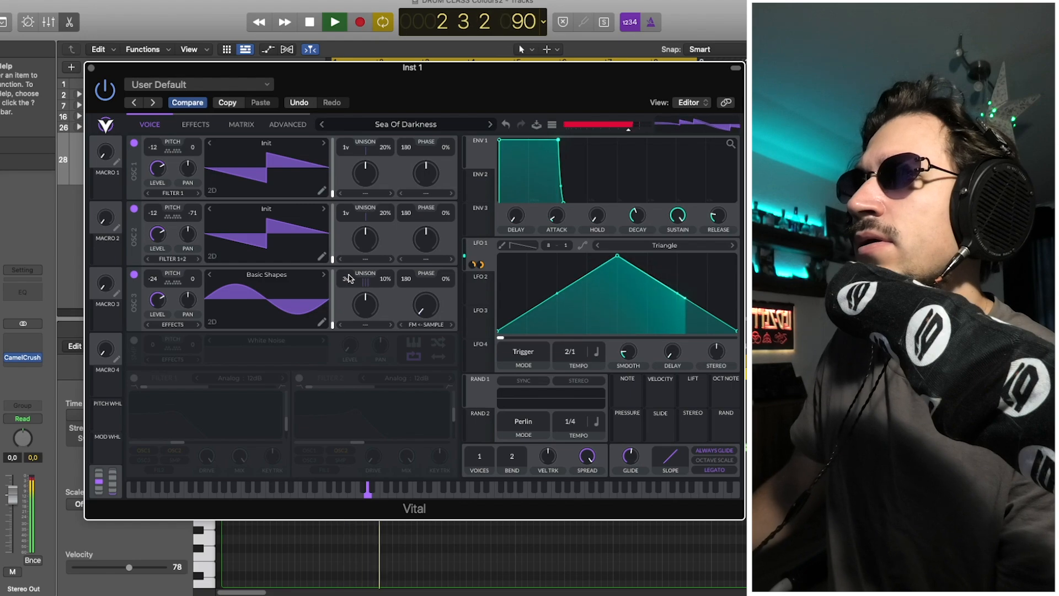
pyautogui.press('space')
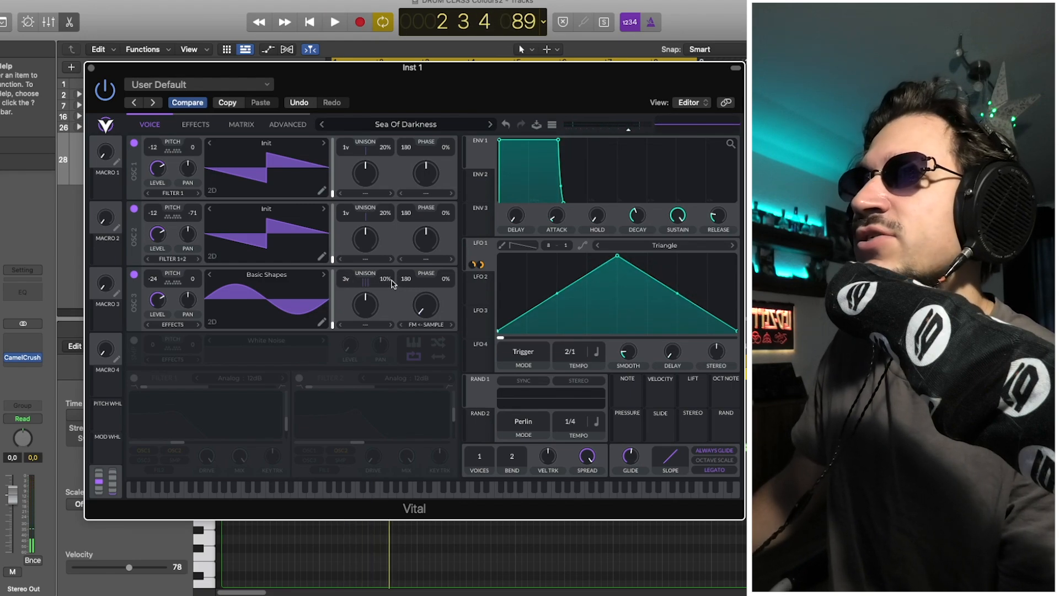
pyautogui.press('space')
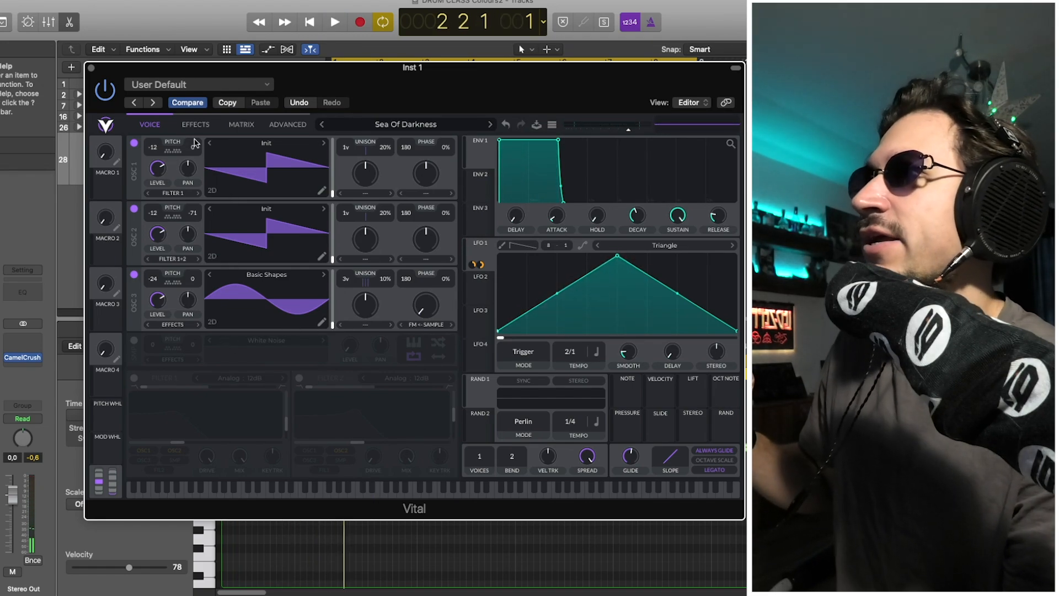
# Step: Switch on the Soft Clip Distortion effect in Vital, play the bass through it and return to the oscillator page
pyautogui.click(175, 120)
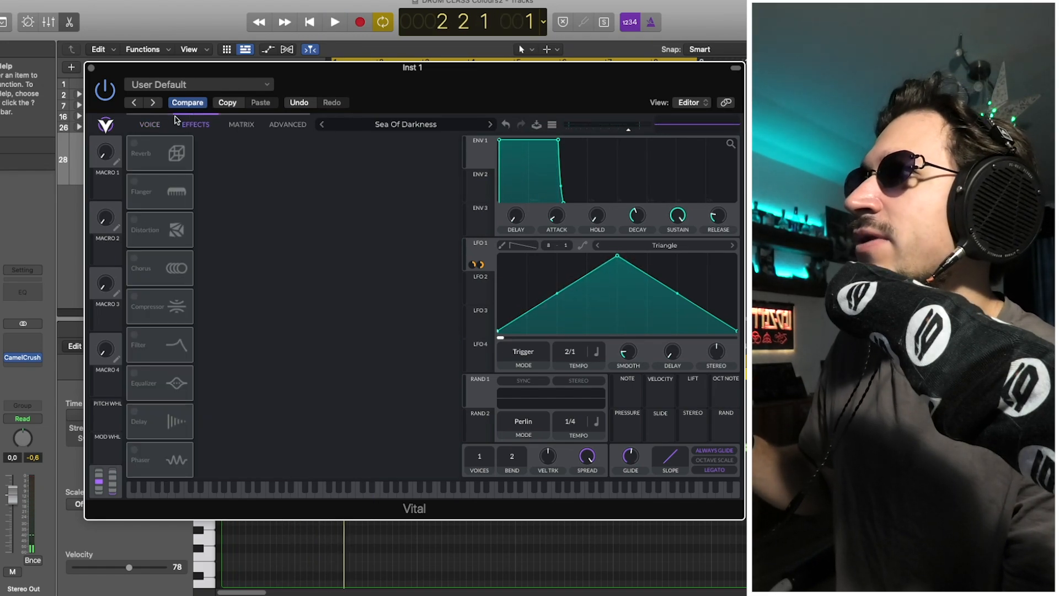
pyautogui.click(134, 221)
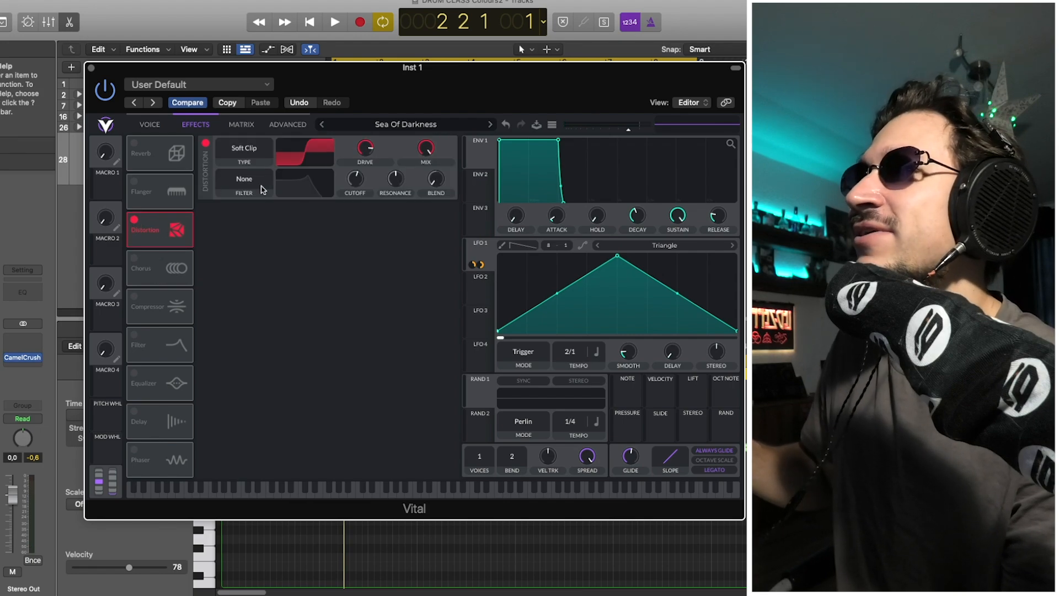
pyautogui.moveTo(365, 155)
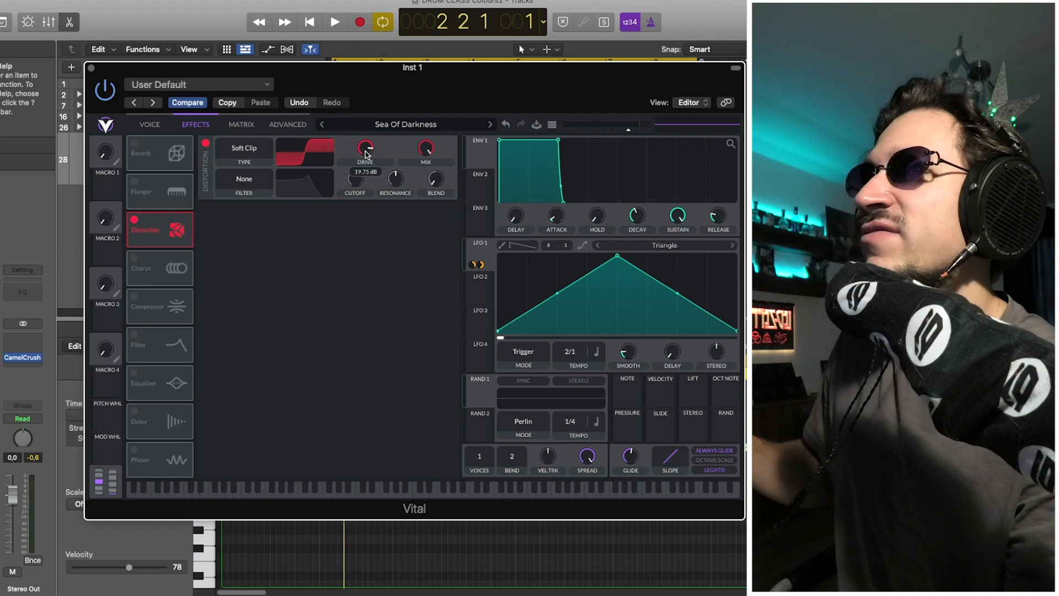
pyautogui.press('space')
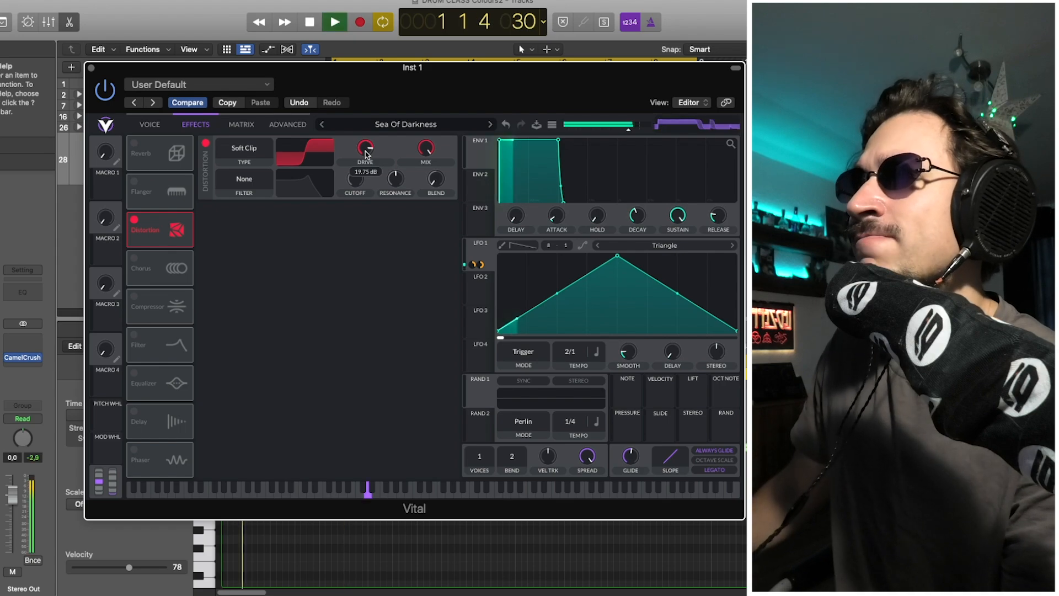
pyautogui.click(155, 127)
pyautogui.press('space')
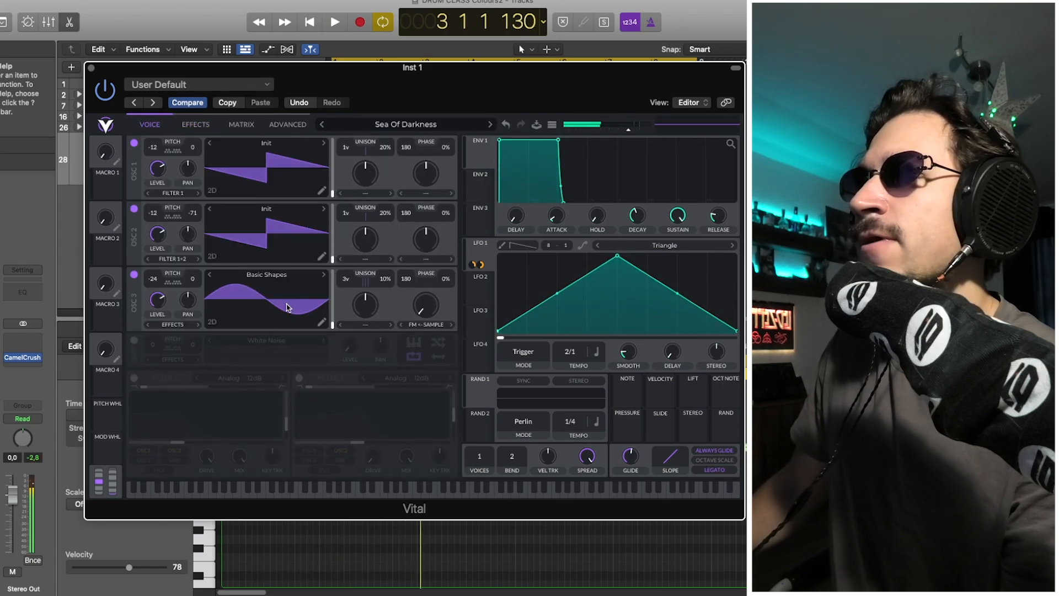
# Step: Switch on the White Noise sample layer in Vital and play the bass with it
pyautogui.click(134, 340)
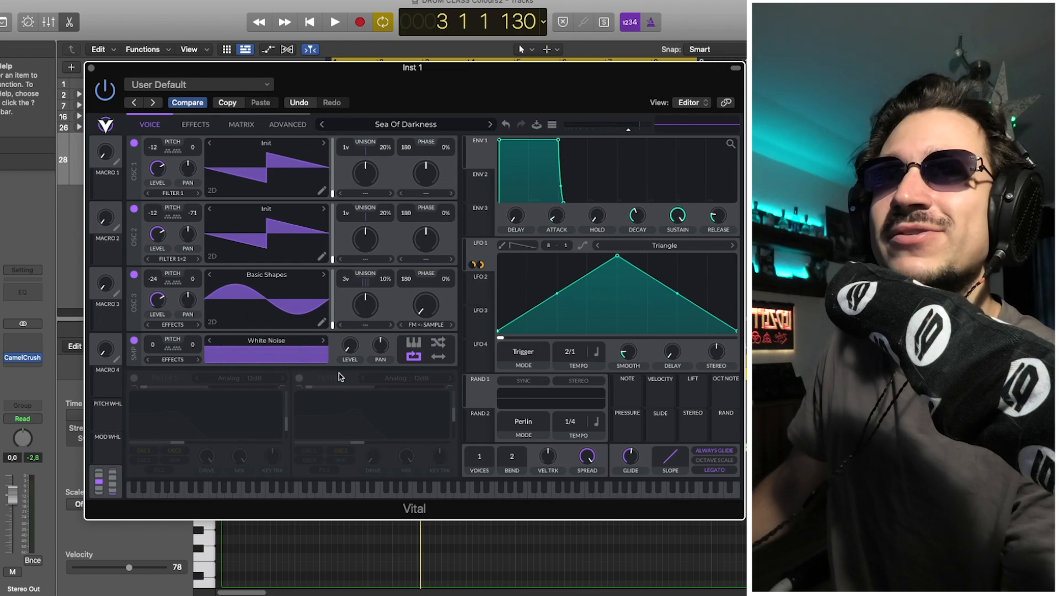
pyautogui.press('space')
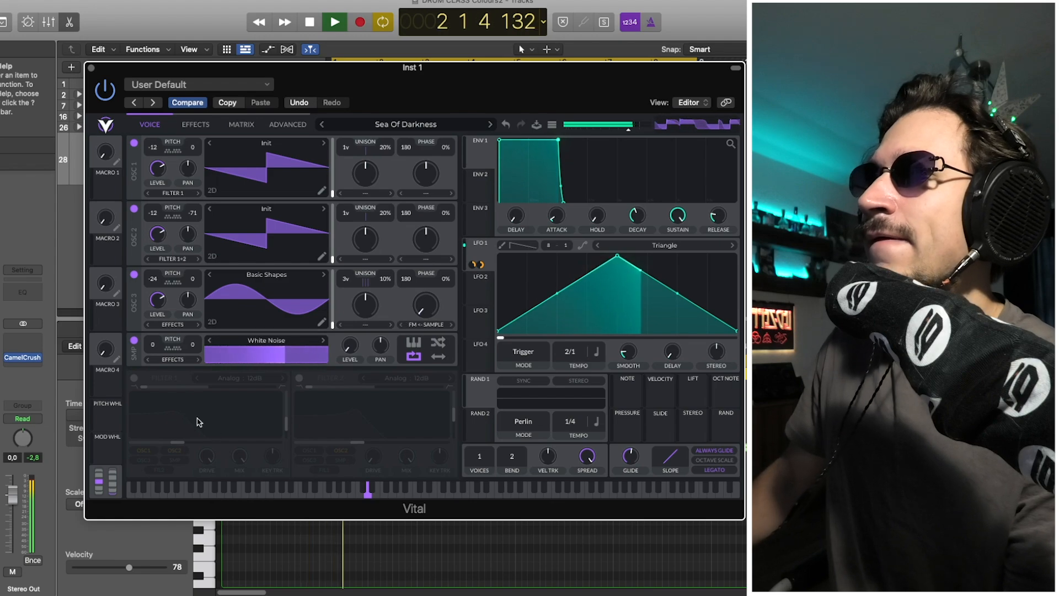
pyautogui.press('space')
# Step: Enable Filter 1 with the Analog 12dB model and play the bass through it
pyautogui.click(134, 379)
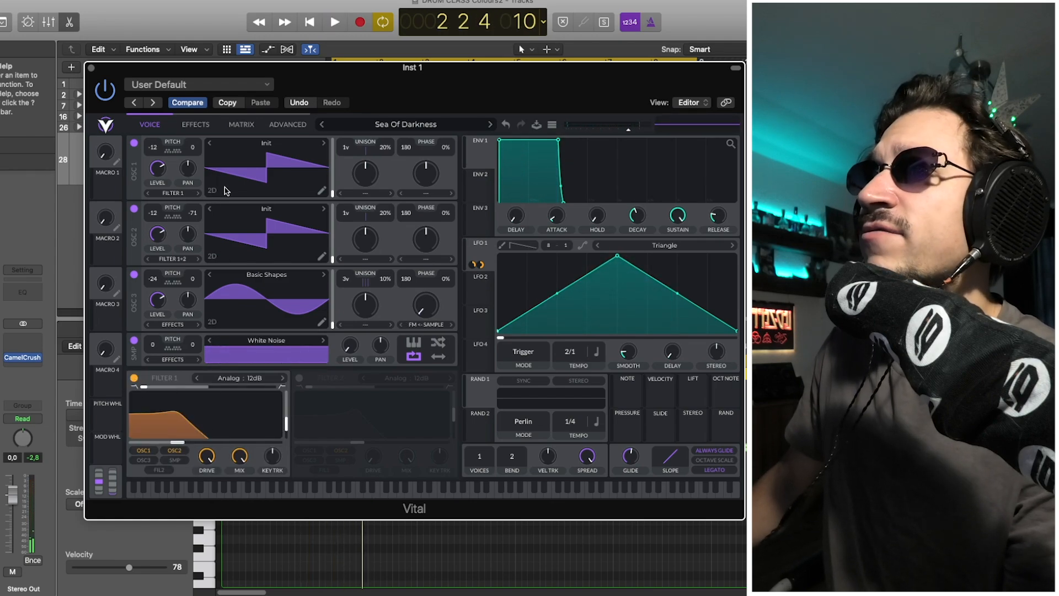
pyautogui.press('space')
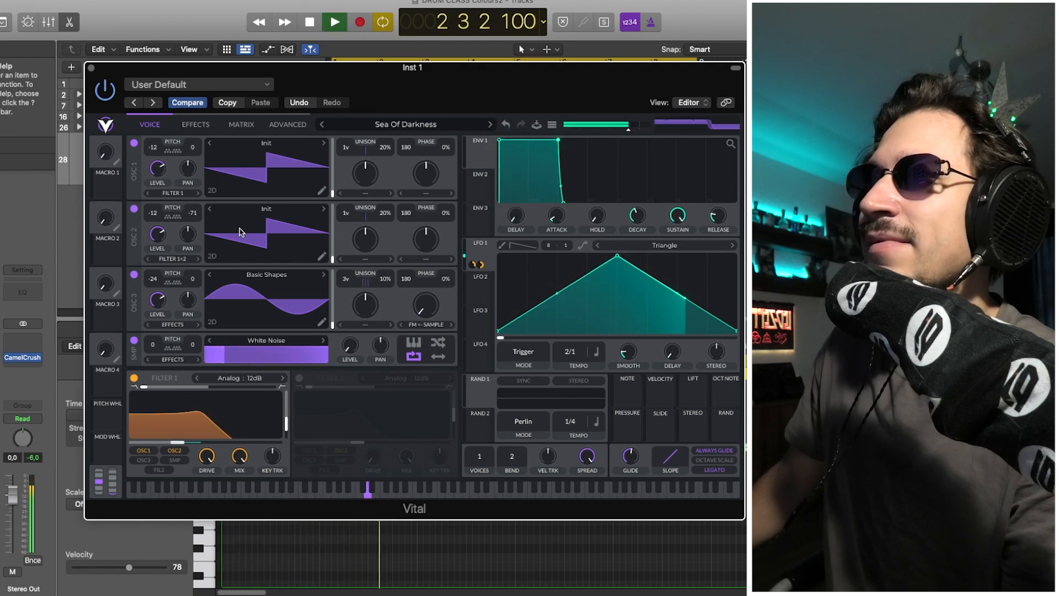
pyautogui.press('space')
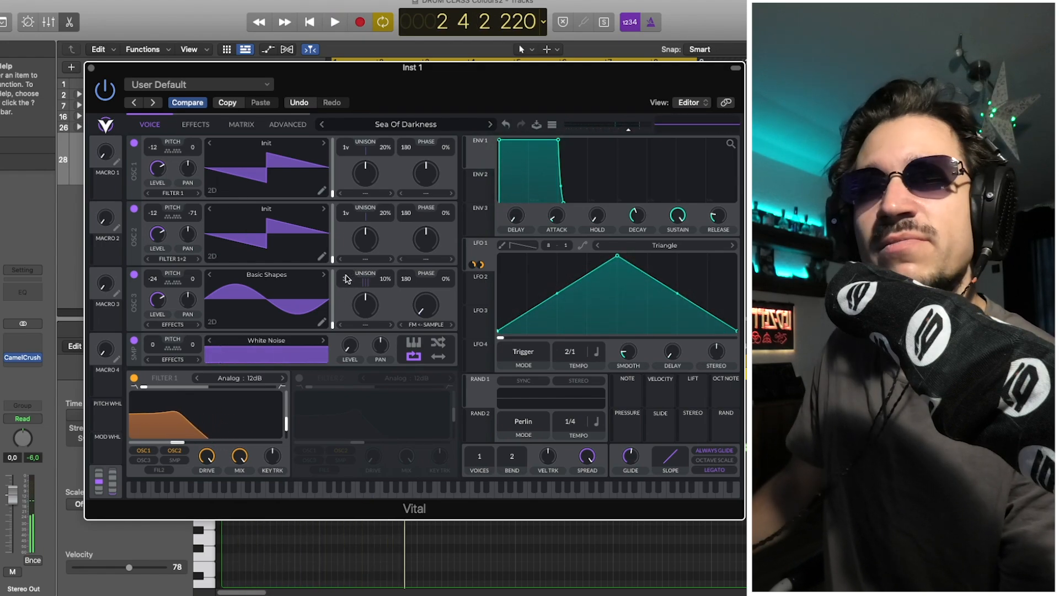
# Step: Compare OSC 3 at 1 and 3 unison voices through the filter, leaving it at 3 voices
pyautogui.press('space')
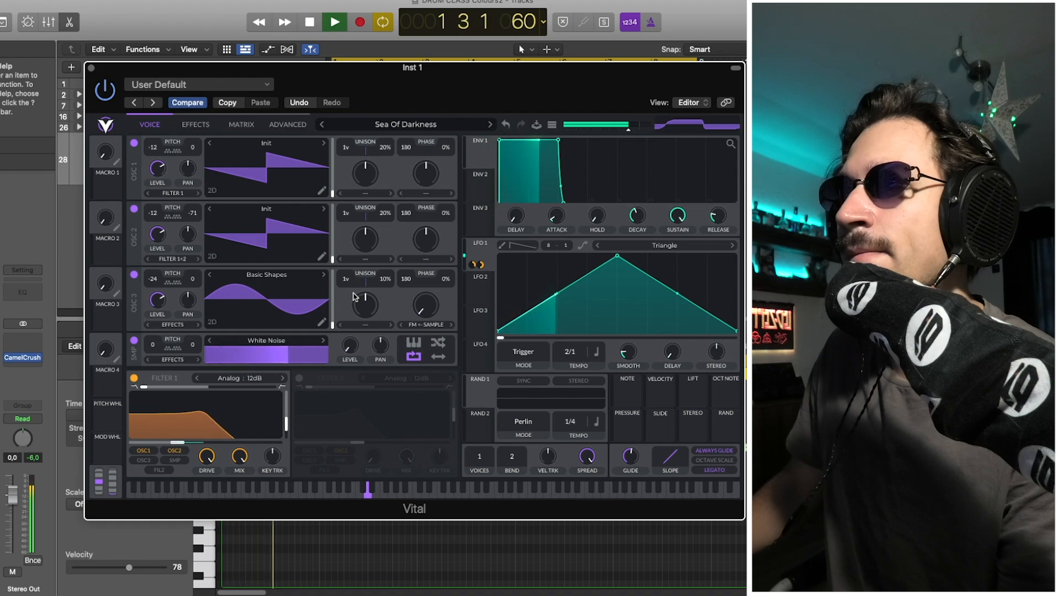
pyautogui.press('space')
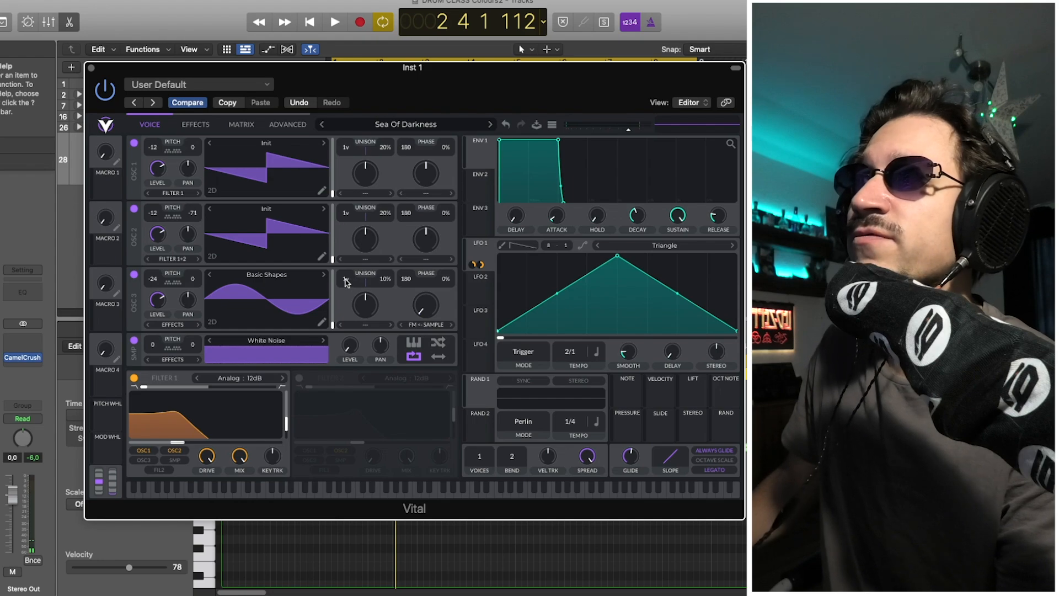
pyautogui.moveTo(353, 282); pyautogui.dragTo(351, 277)
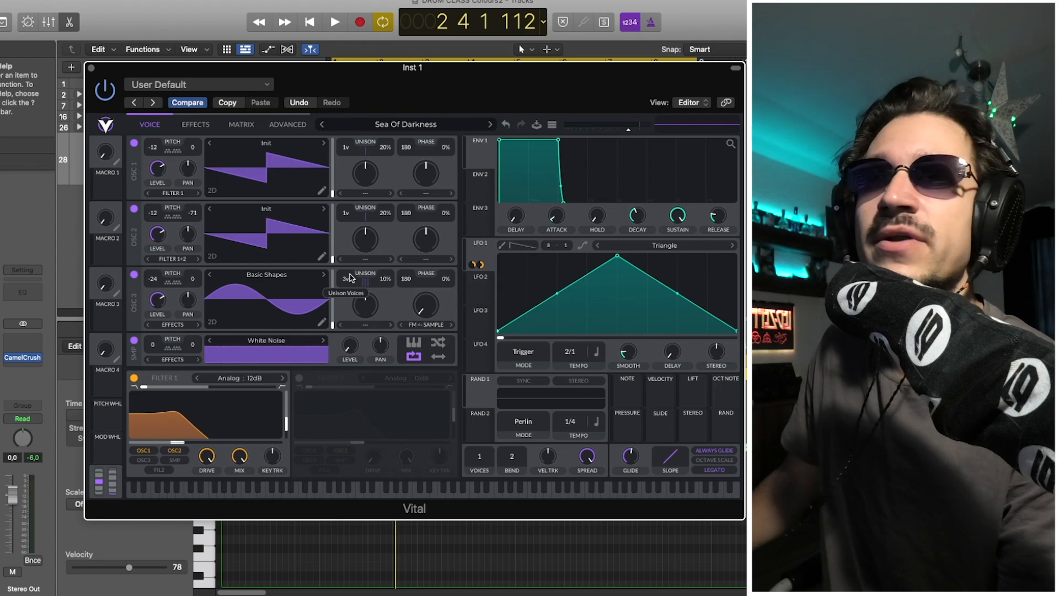
pyautogui.press('space')
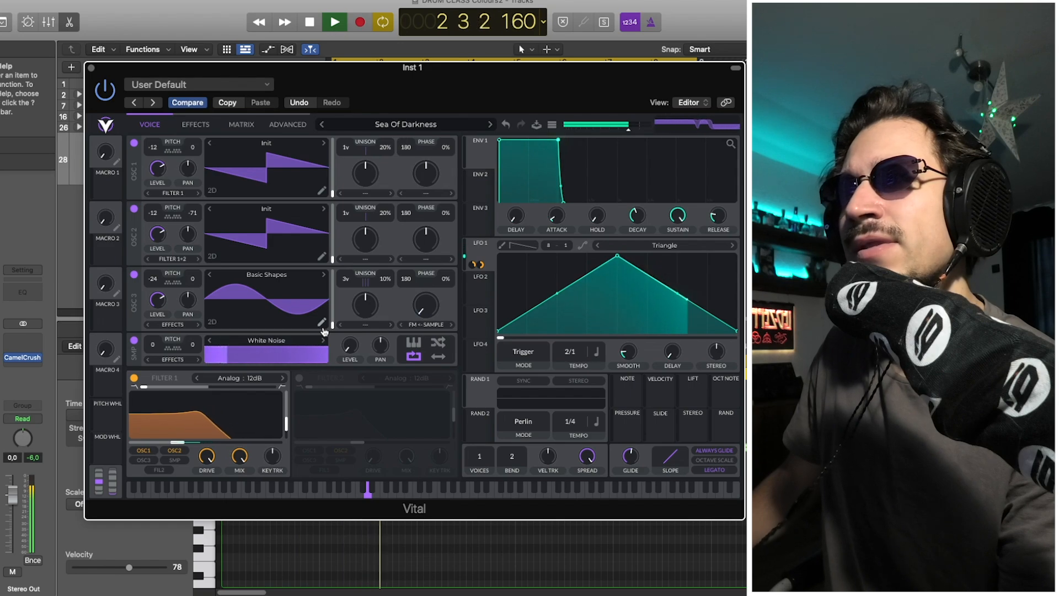
pyautogui.press('space')
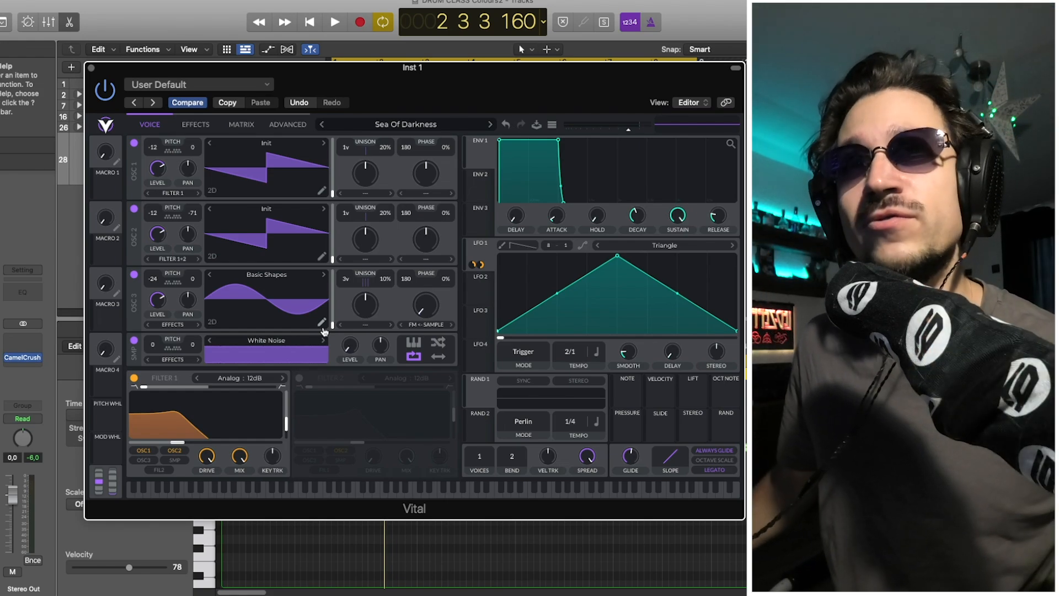
# Step: Play the filtered bass several times to examine how the complete patch sounds and how the filter moves
pyautogui.press('space')
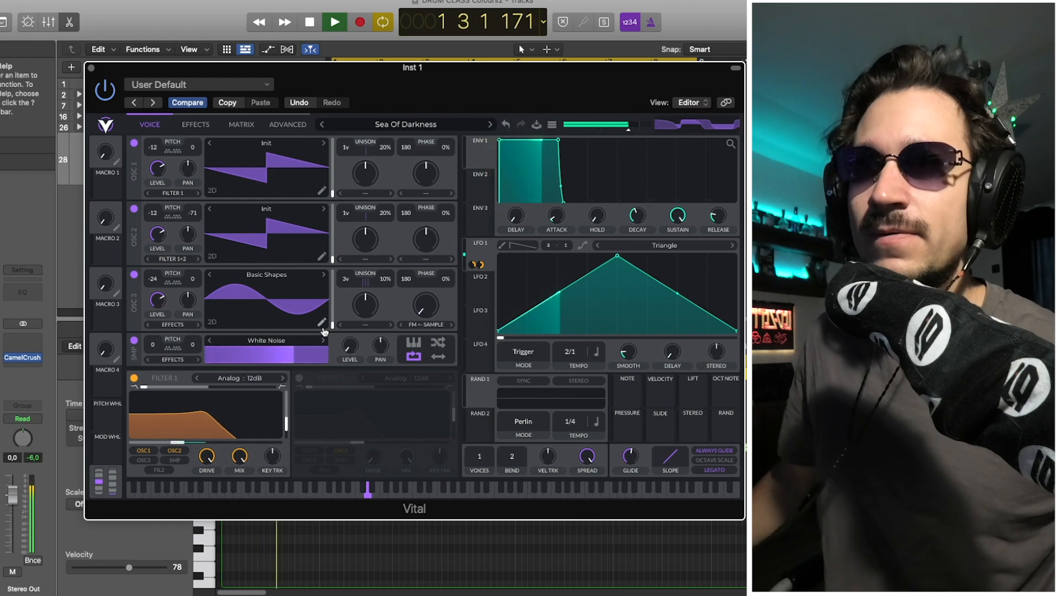
pyautogui.press('space')
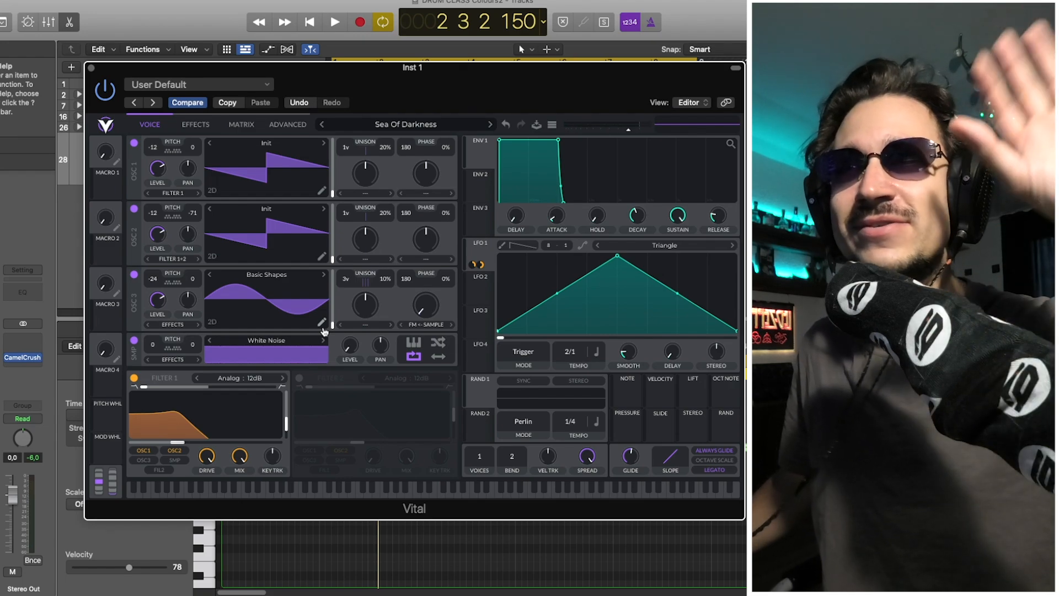
pyautogui.press('space')
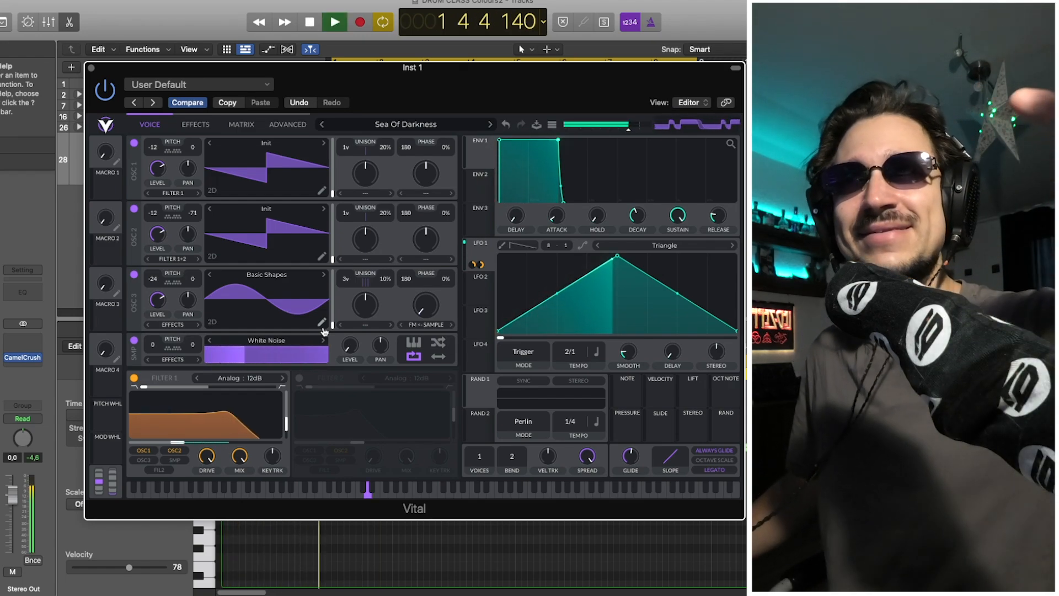
pyautogui.press('space')
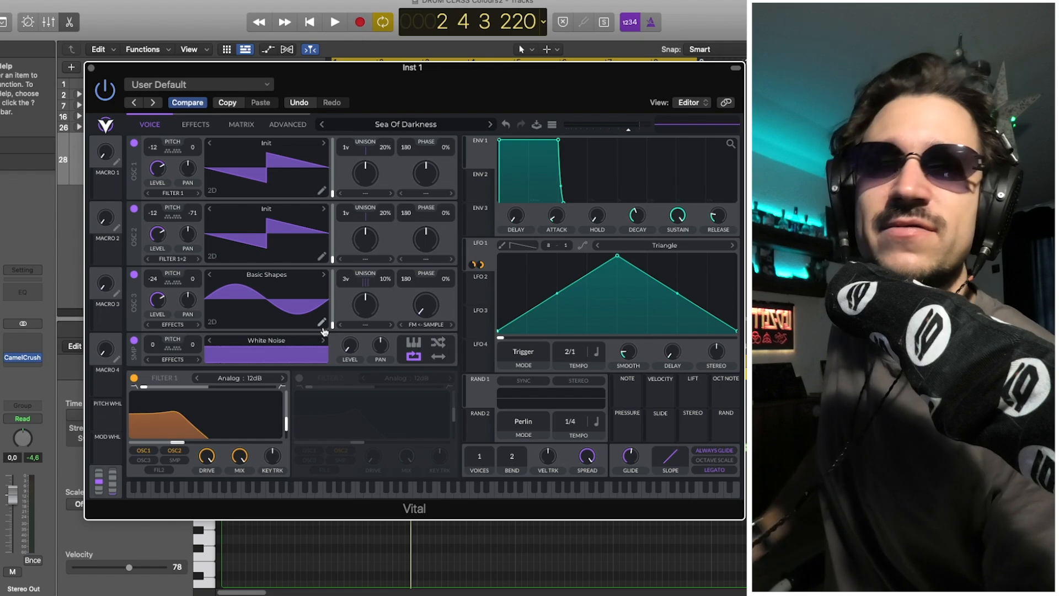
pyautogui.press('space')
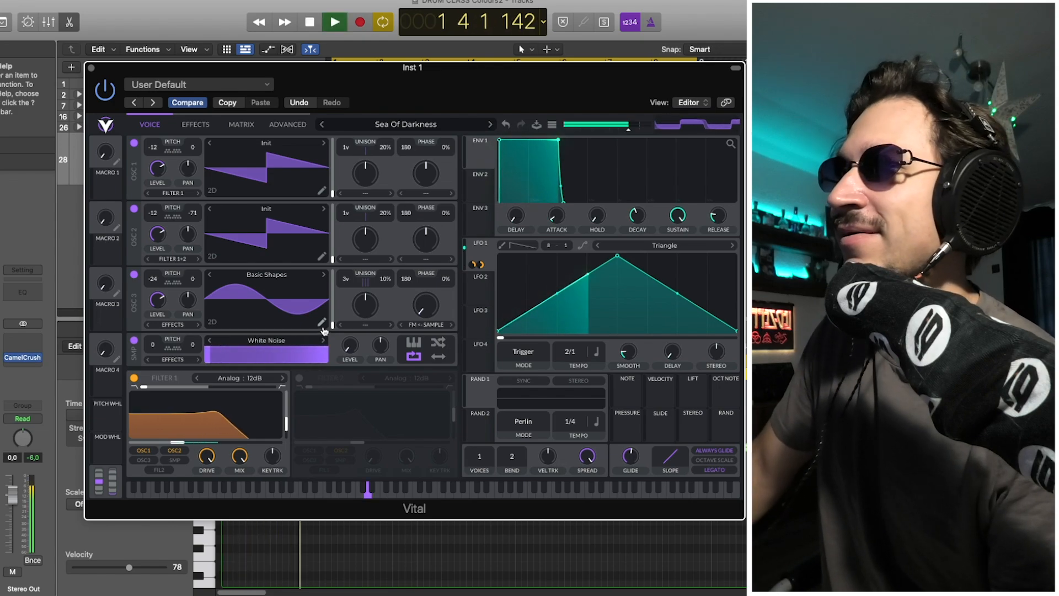
pyautogui.press('space')
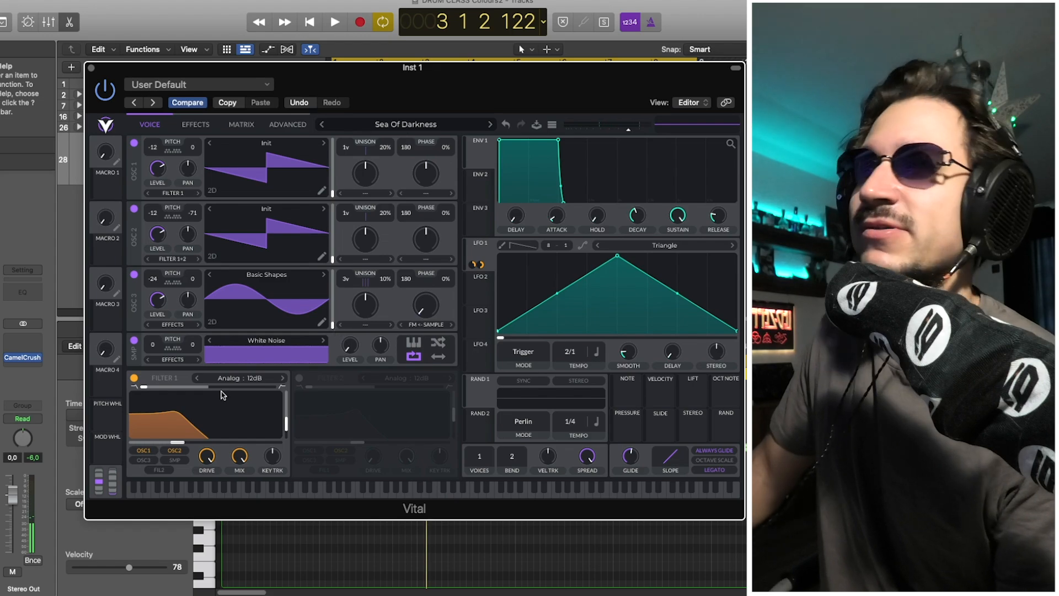
pyautogui.press('space')
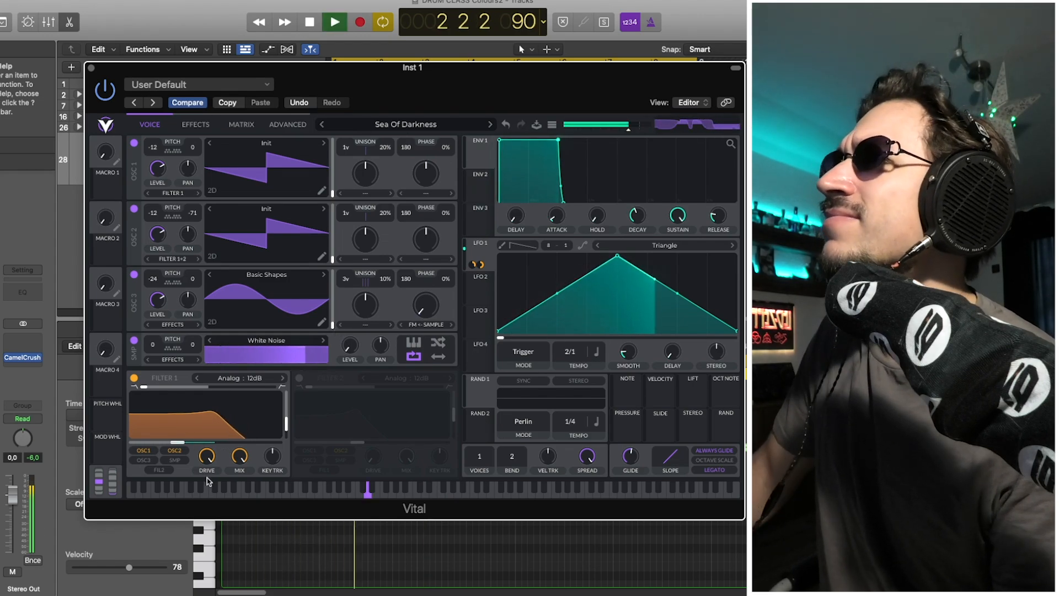
pyautogui.press('space')
# Step: Compare the bass with the Soft Clip Distortion effect off and on, leaving it on, and return to the oscillator page
pyautogui.click(194, 127)
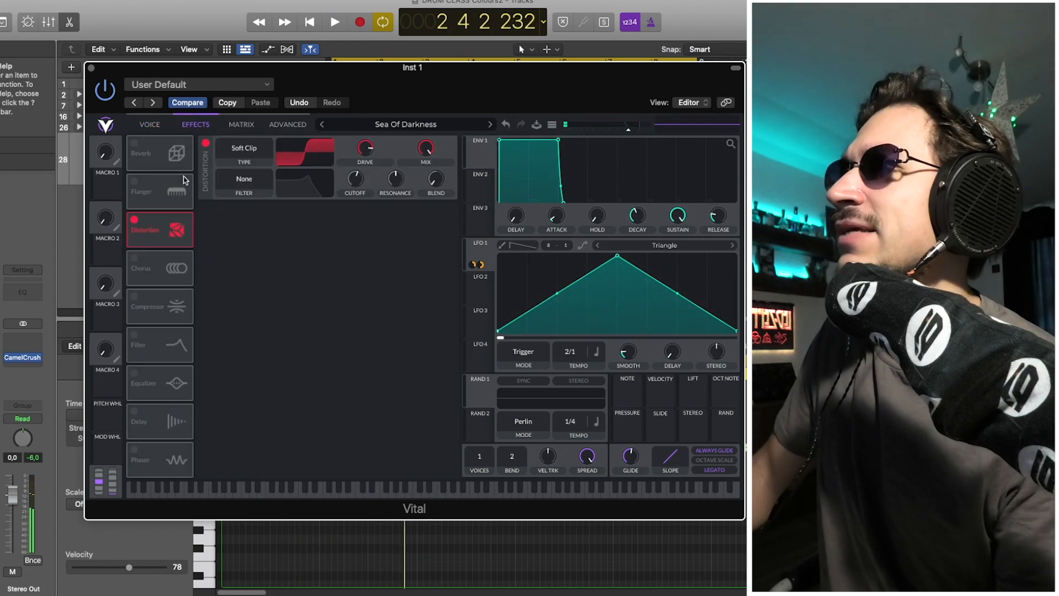
pyautogui.click(133, 222)
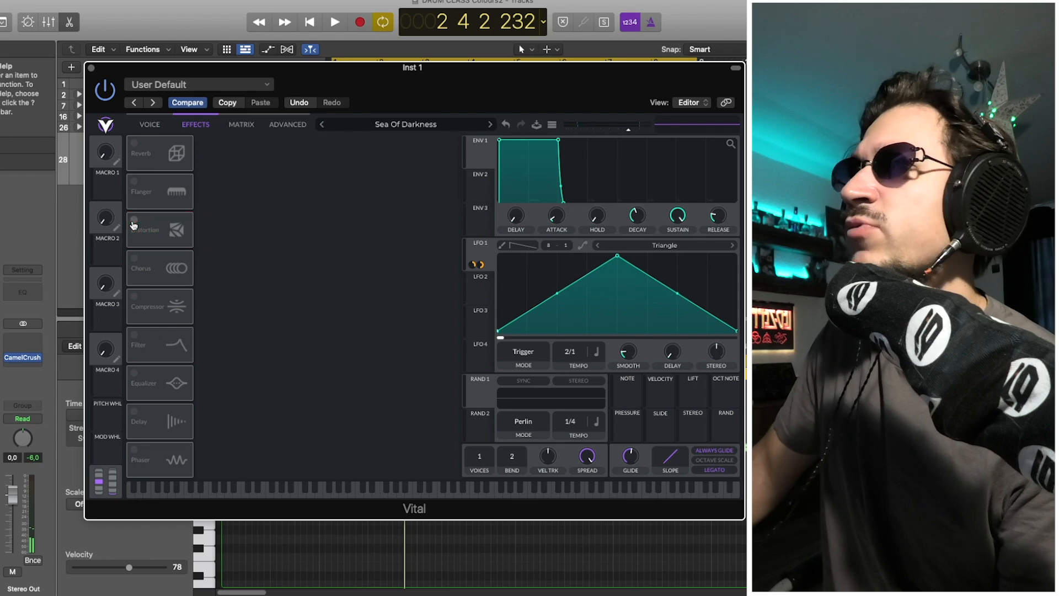
pyautogui.press('space')
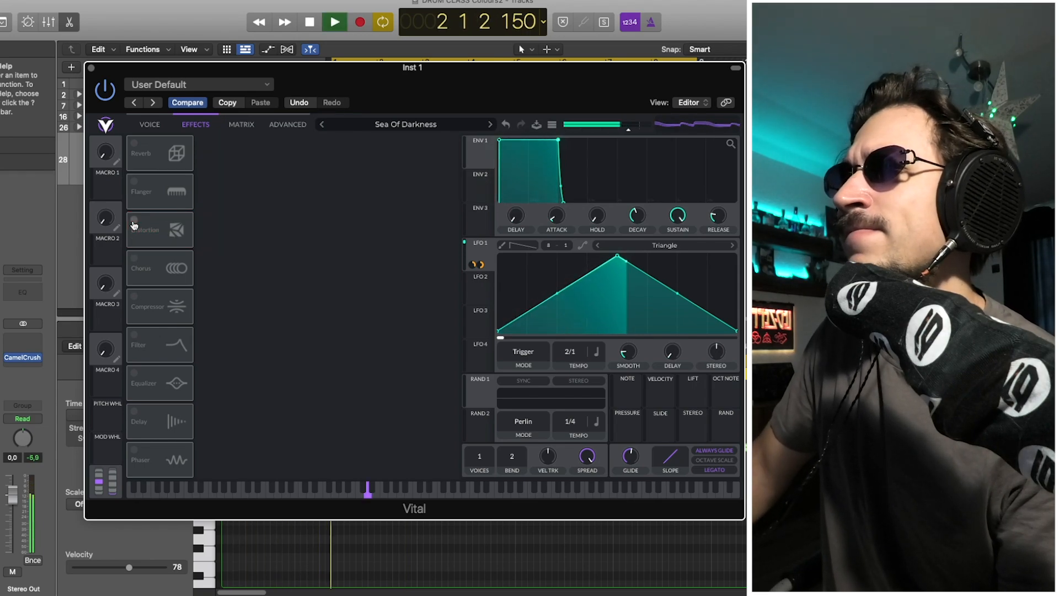
pyautogui.click(154, 126)
pyautogui.press('space')
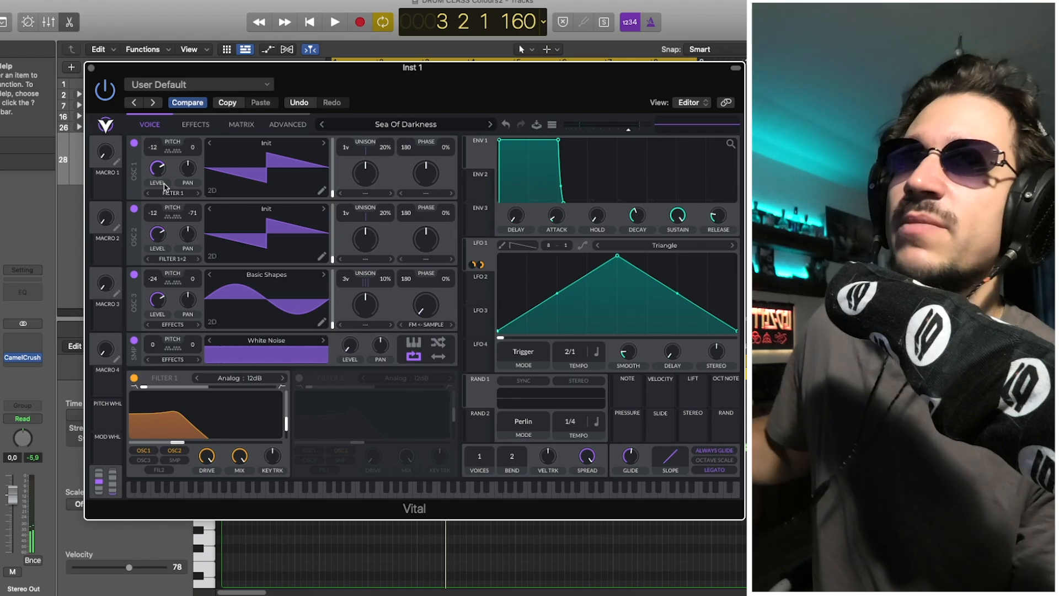
pyautogui.click(195, 125)
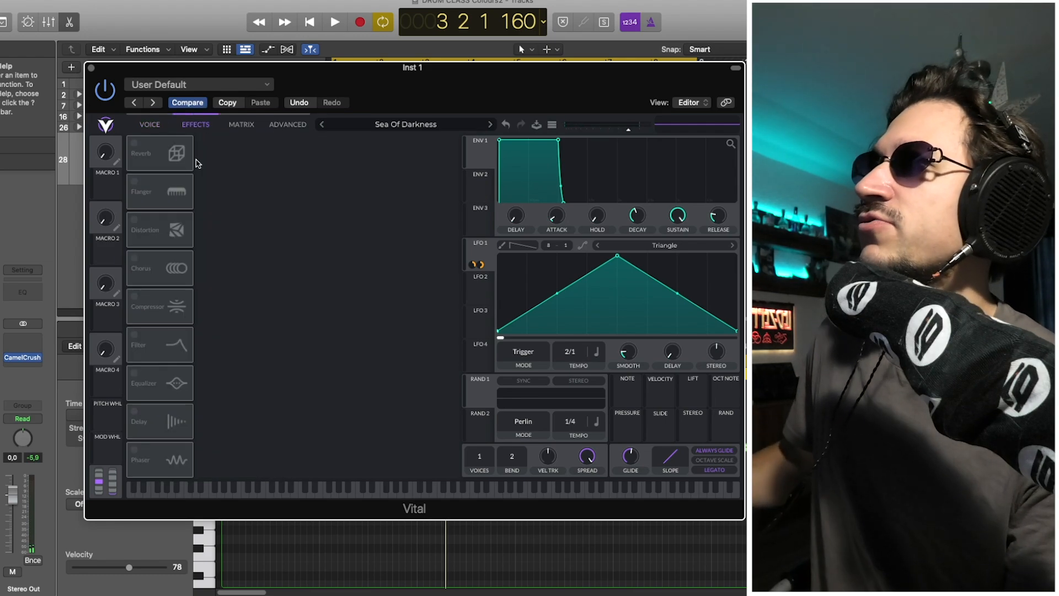
pyautogui.click(135, 222)
pyautogui.press('space')
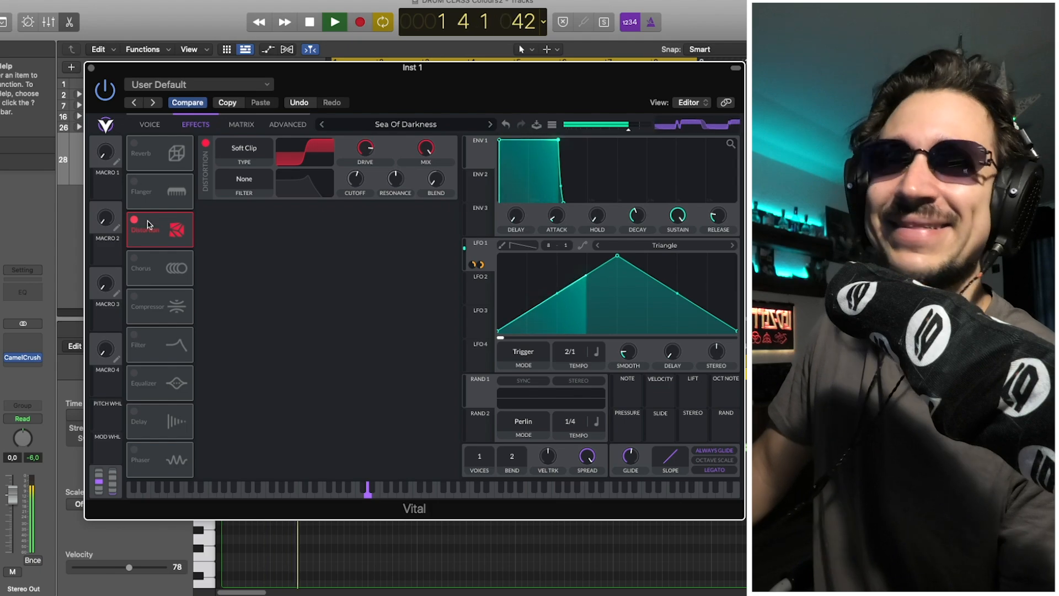
pyautogui.click(155, 124)
pyautogui.press('space')
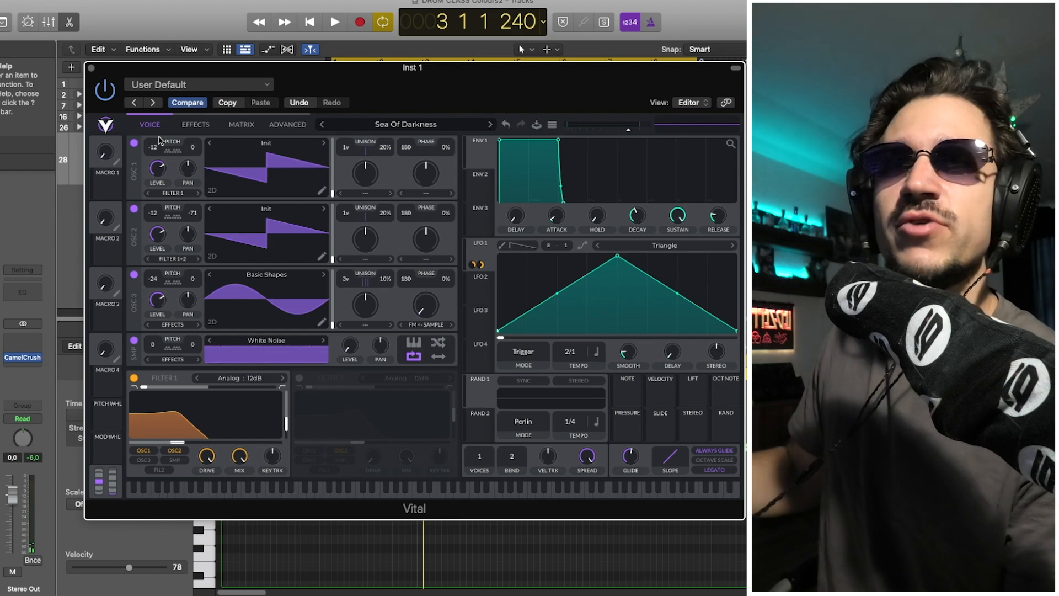
# Step: Bypass Filter 1, play the unfiltered bass and switch the filter back on
pyautogui.click(134, 378)
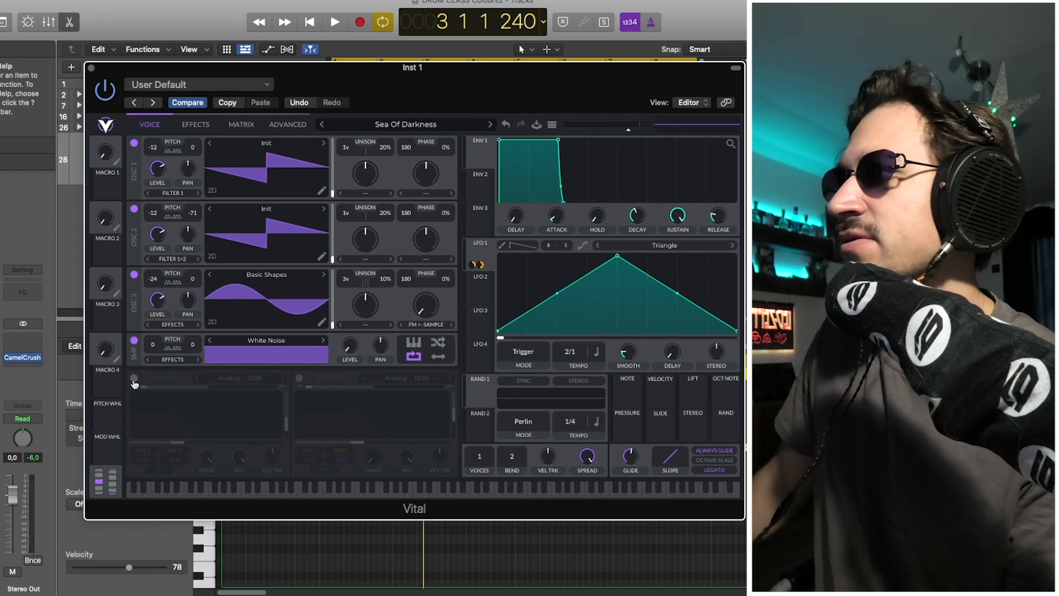
pyautogui.press('space')
pyautogui.press('space')
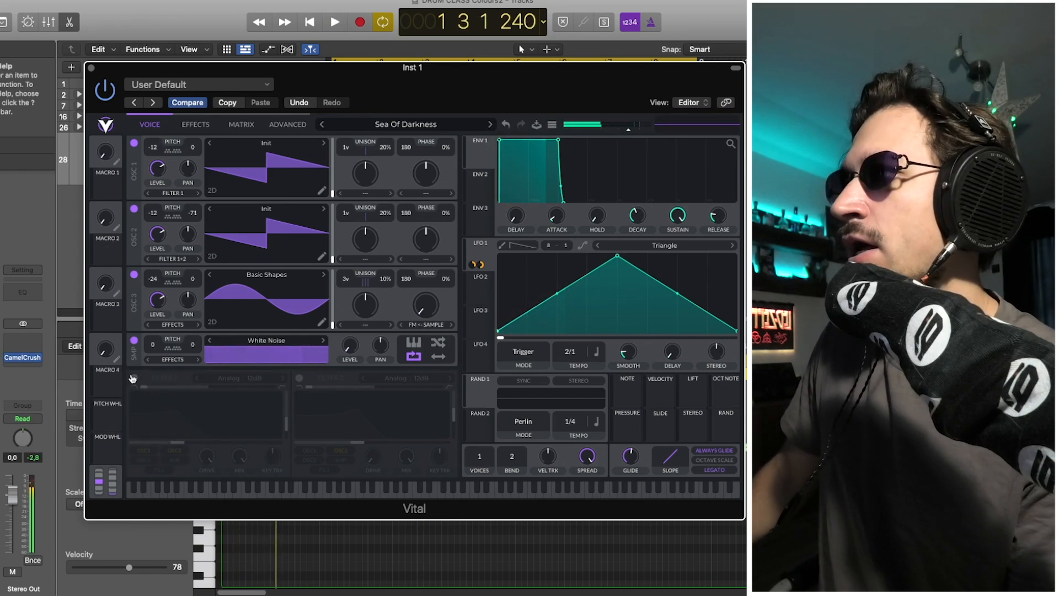
pyautogui.click(133, 378)
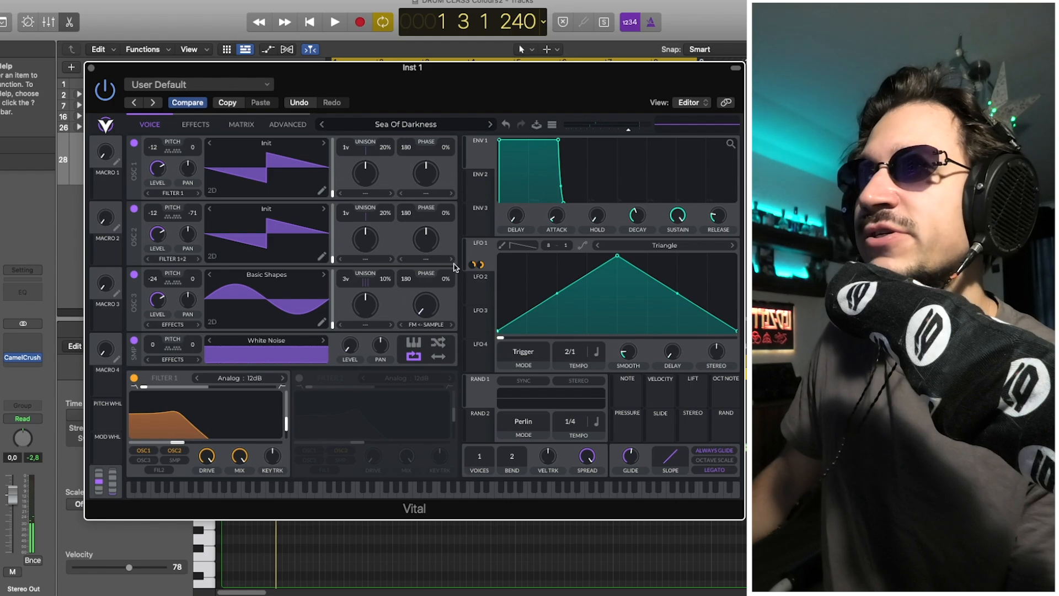
# Step: Show LFO 1's modulation on the Filter 1 cutoff and play the bass to examine the movement
pyautogui.click(478, 245)
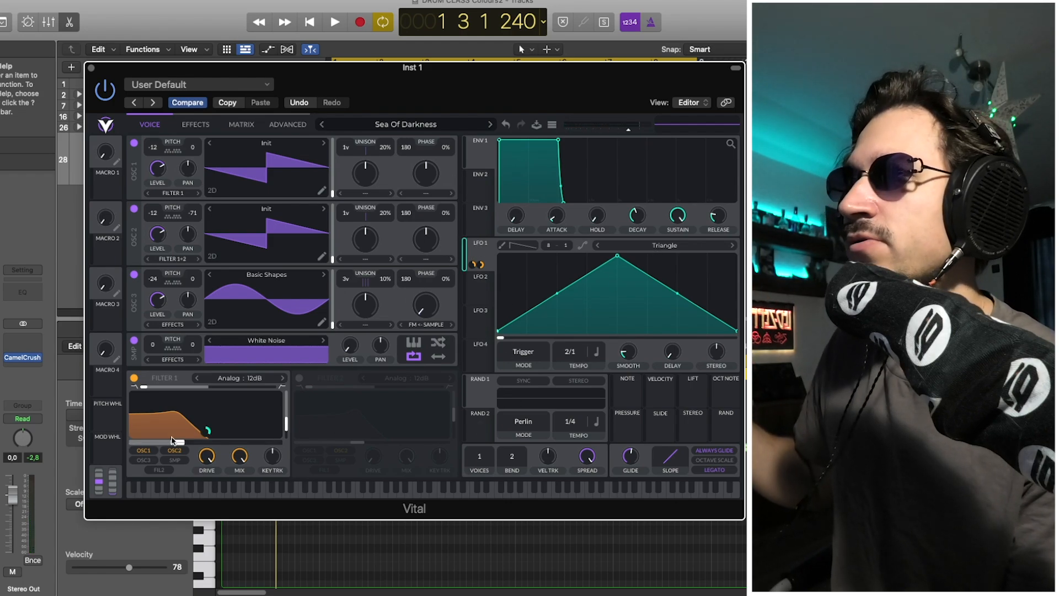
pyautogui.press('space')
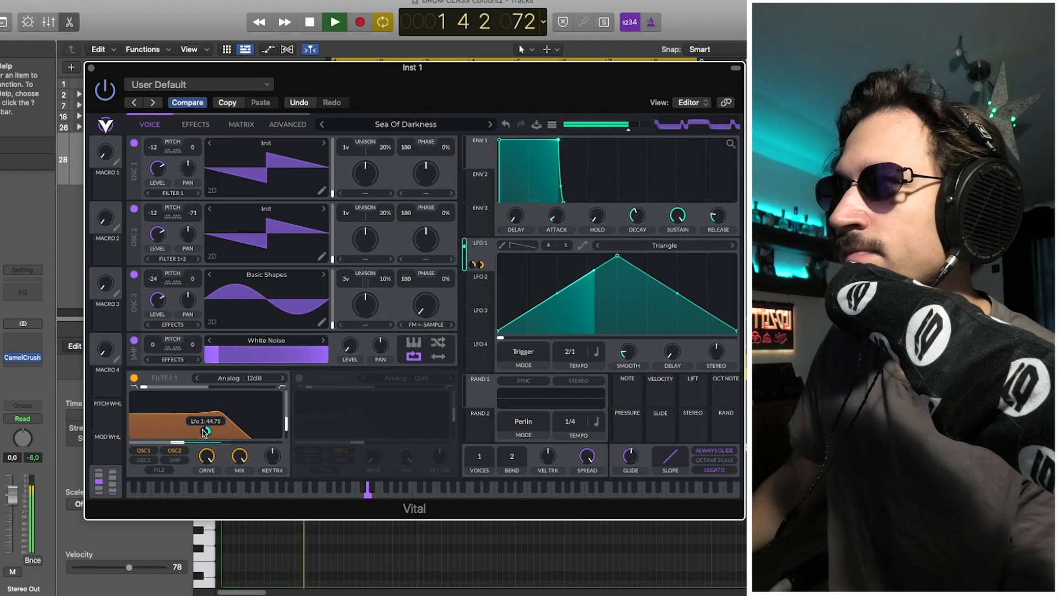
pyautogui.press('space')
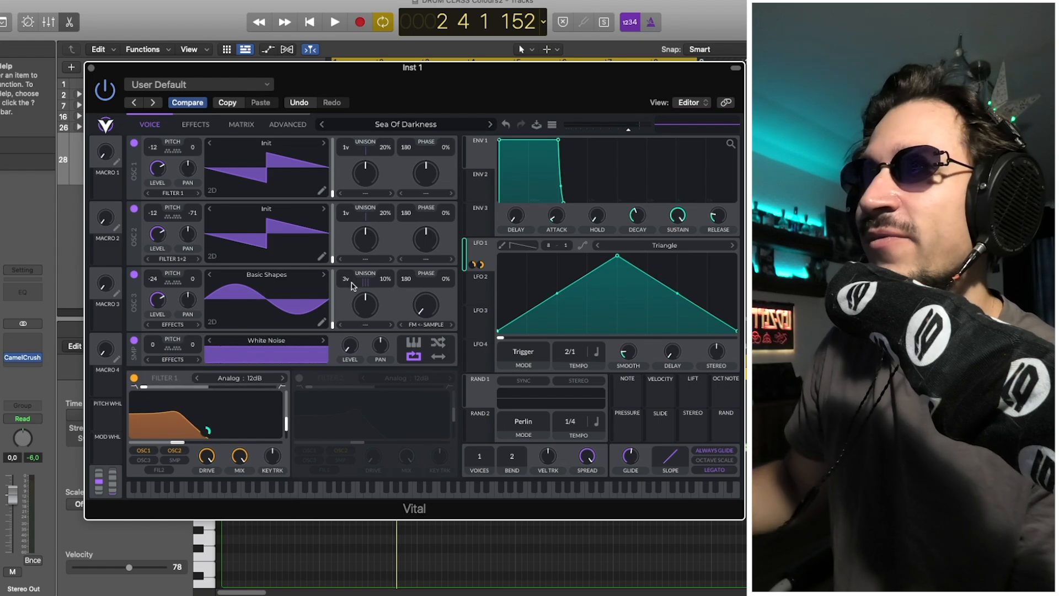
# Step: Compare OSC 3 at 1, 2 and 3 unison voices while playing the bass, leaving it at 3
pyautogui.press('space')
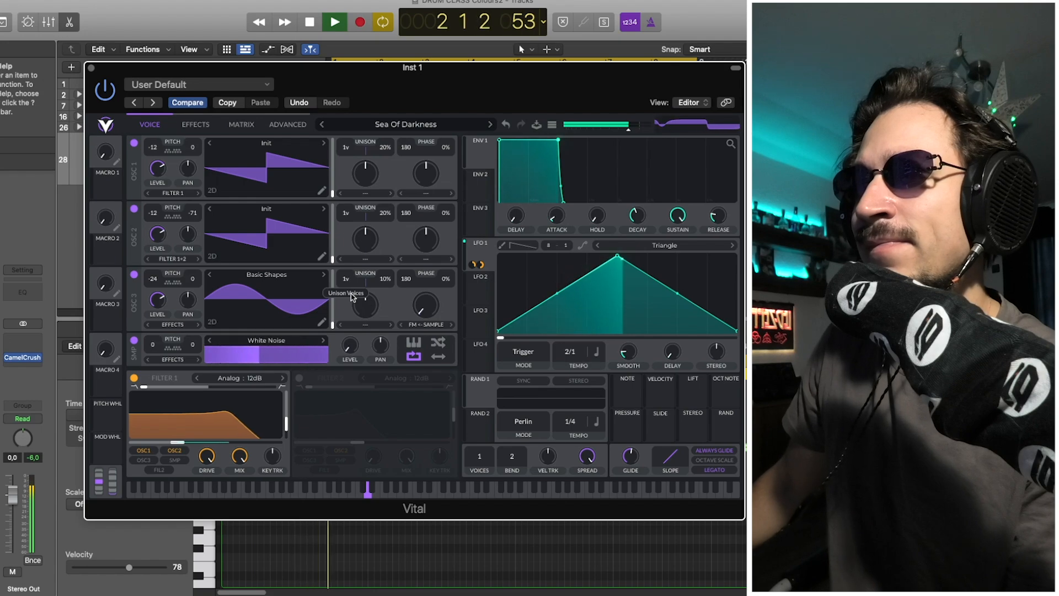
pyautogui.press('space')
pyautogui.moveTo(352, 294); pyautogui.dragTo(353, 287)
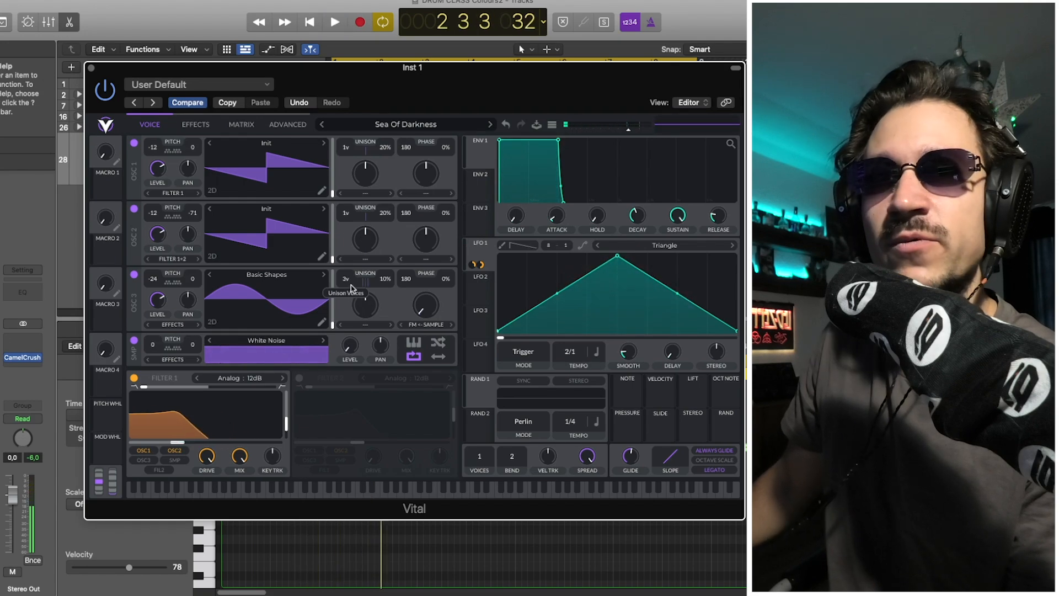
pyautogui.press('space')
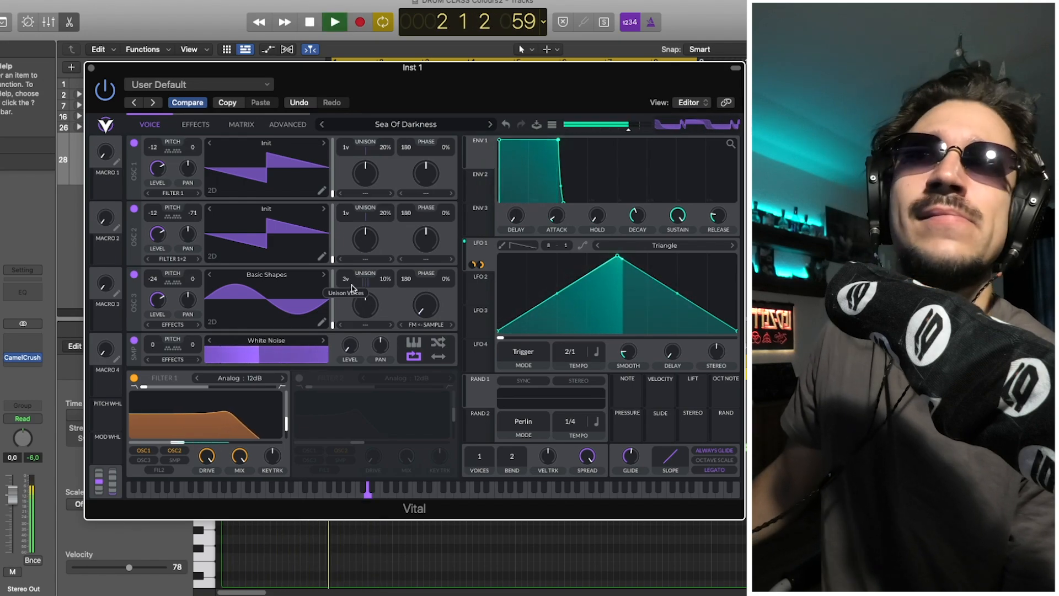
pyautogui.press('space')
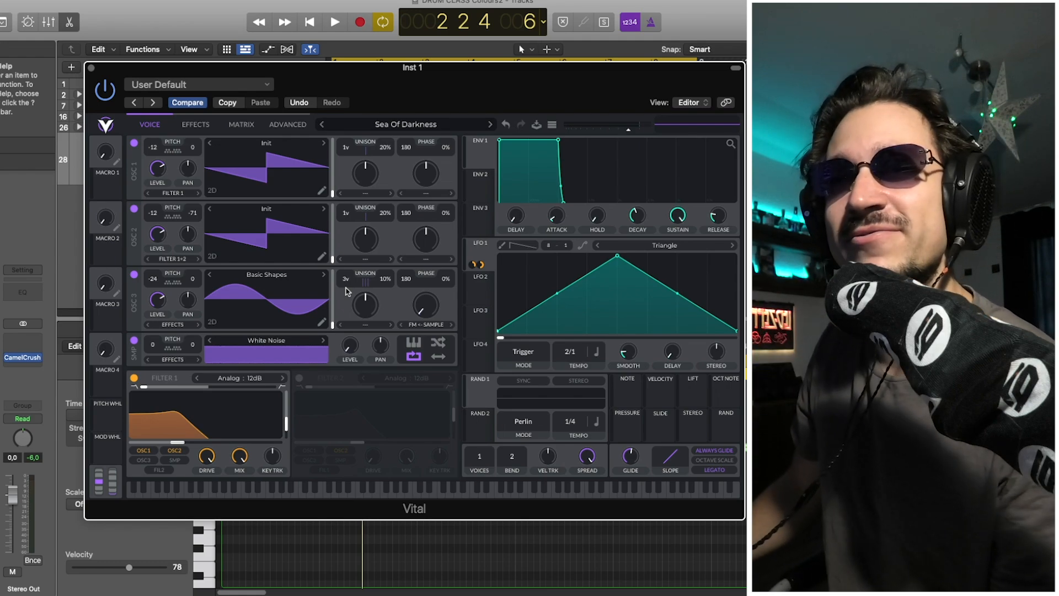
pyautogui.press('space')
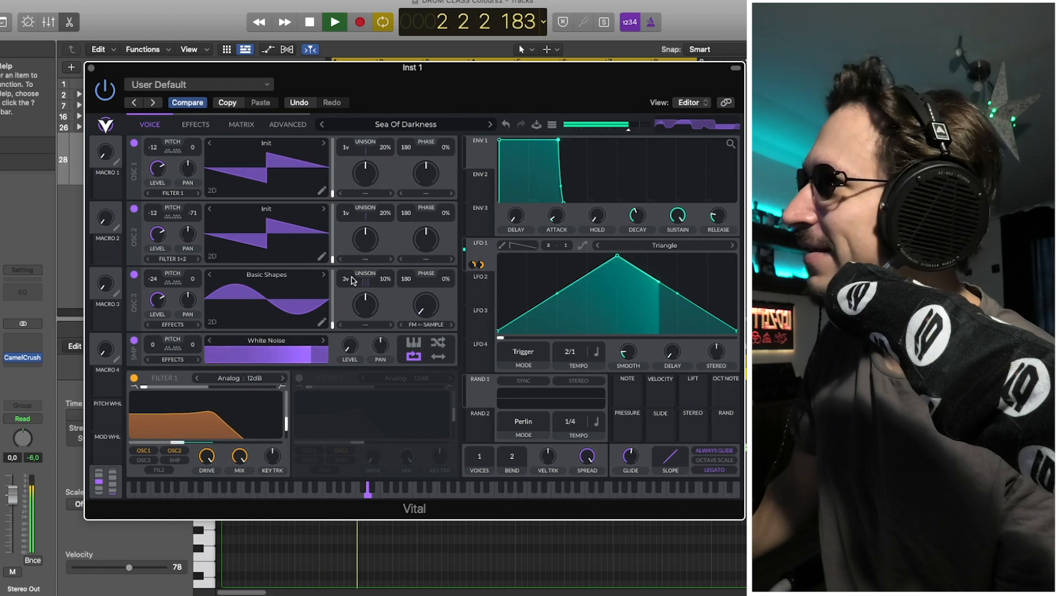
# Step: Stop playback, return to the effects page, and enable the Reverb effect on the bass patch
pyautogui.press('space')
pyautogui.click(195, 125)
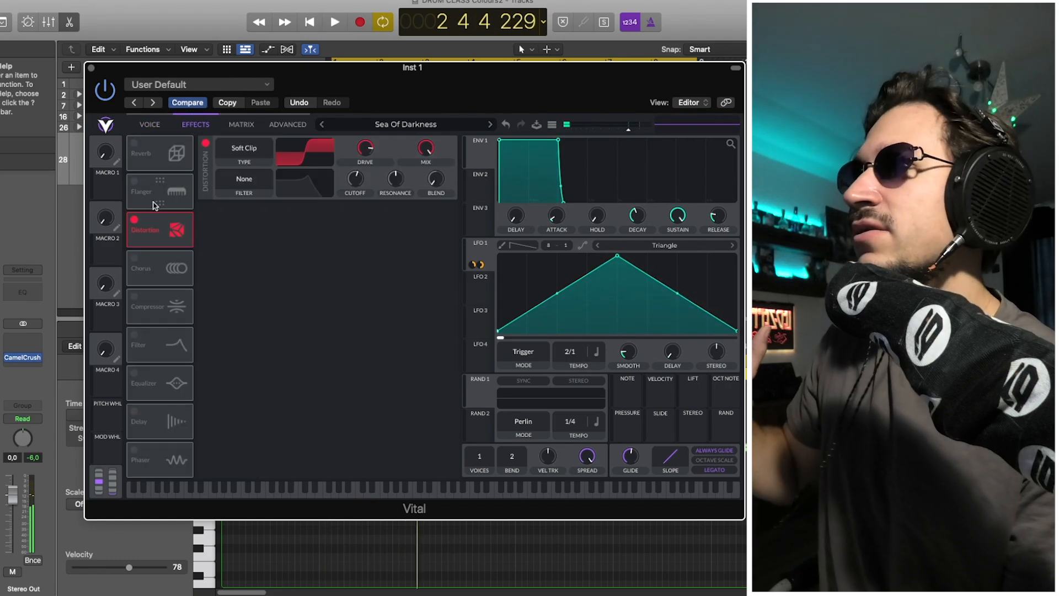
pyautogui.click(134, 143)
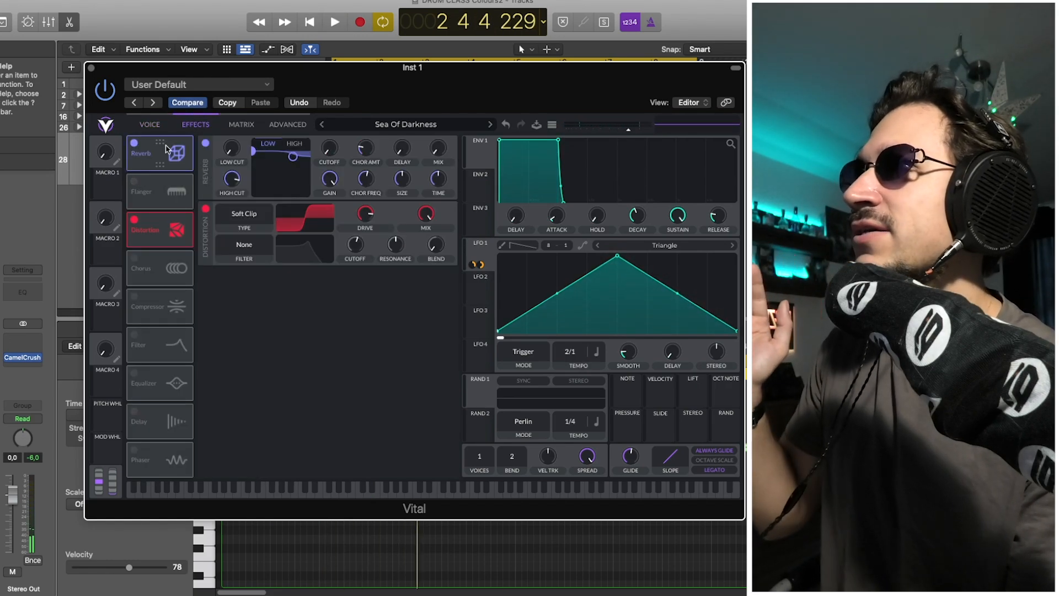
pyautogui.moveTo(440, 152)
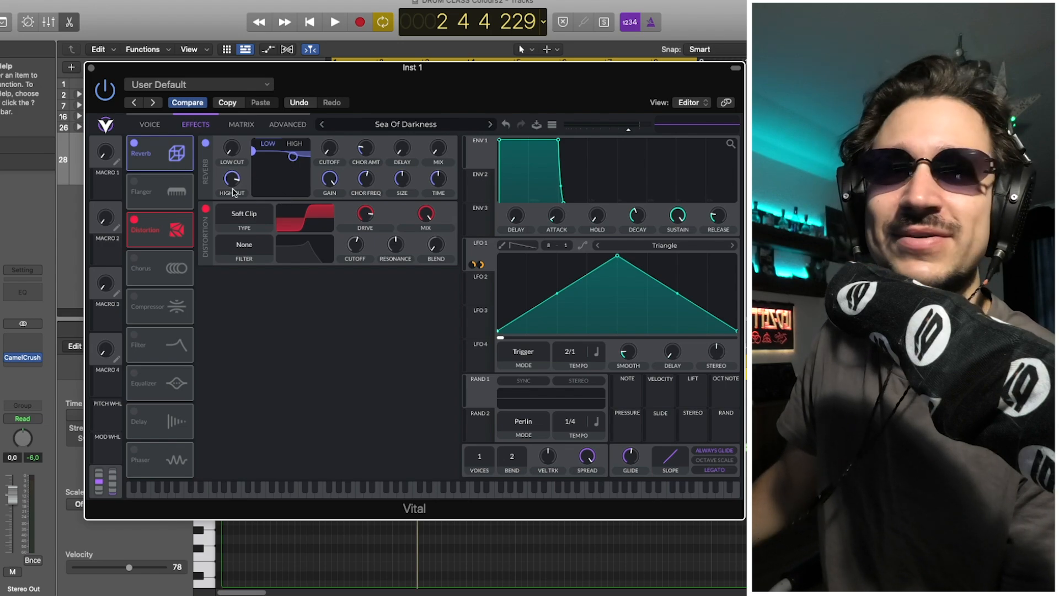
# Step: Enable the Flanger effect at 1/1 tempo and play the bass through it
pyautogui.click(134, 182)
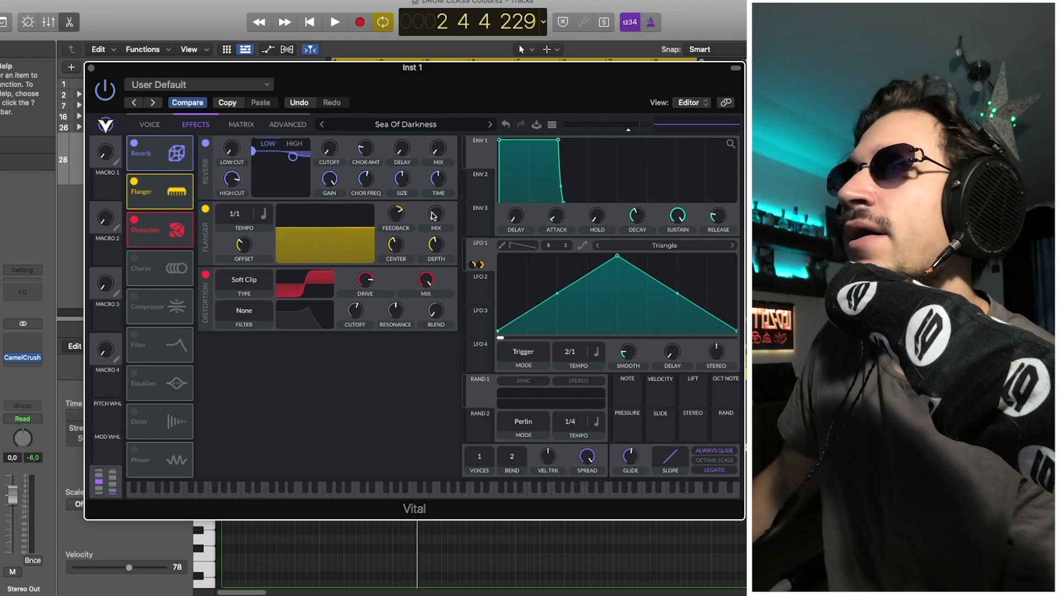
pyautogui.press('space')
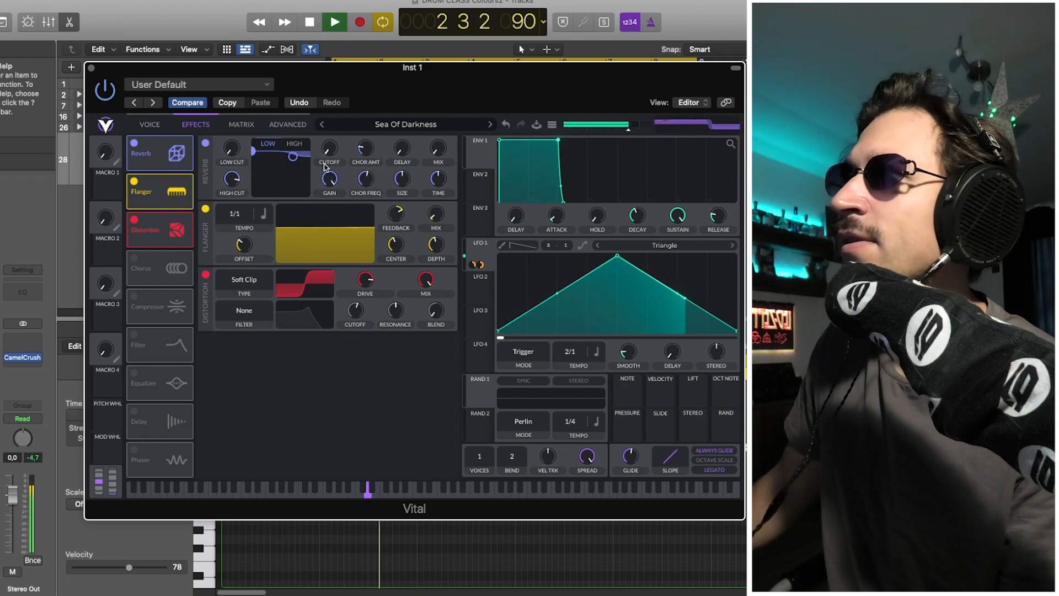
pyautogui.press('space')
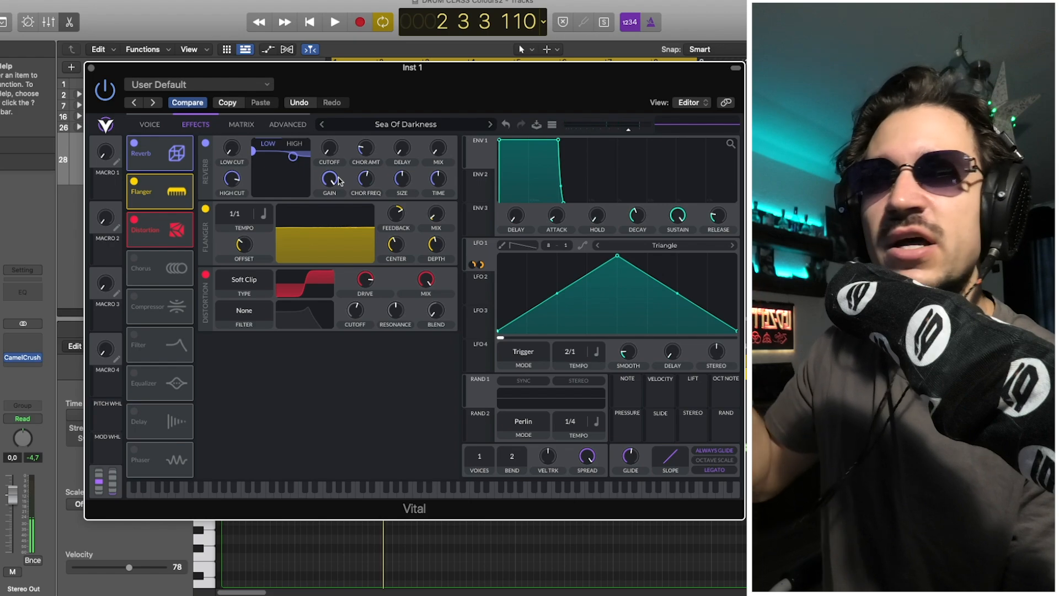
# Step: Enable the Chorus effect with 16 voices at 4/1 tempo and play the bass
pyautogui.click(133, 258)
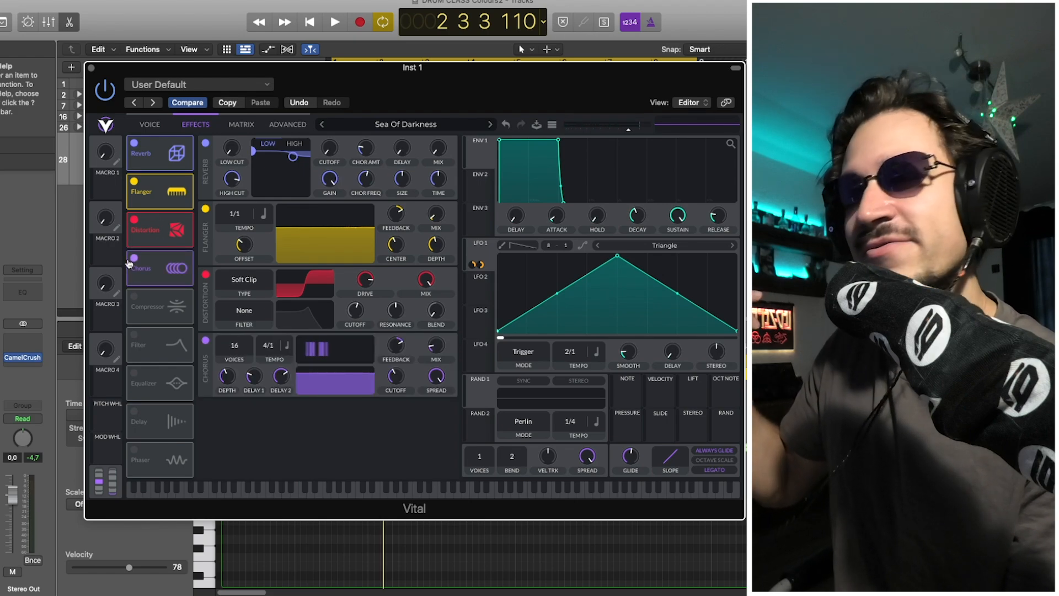
pyautogui.moveTo(445, 347)
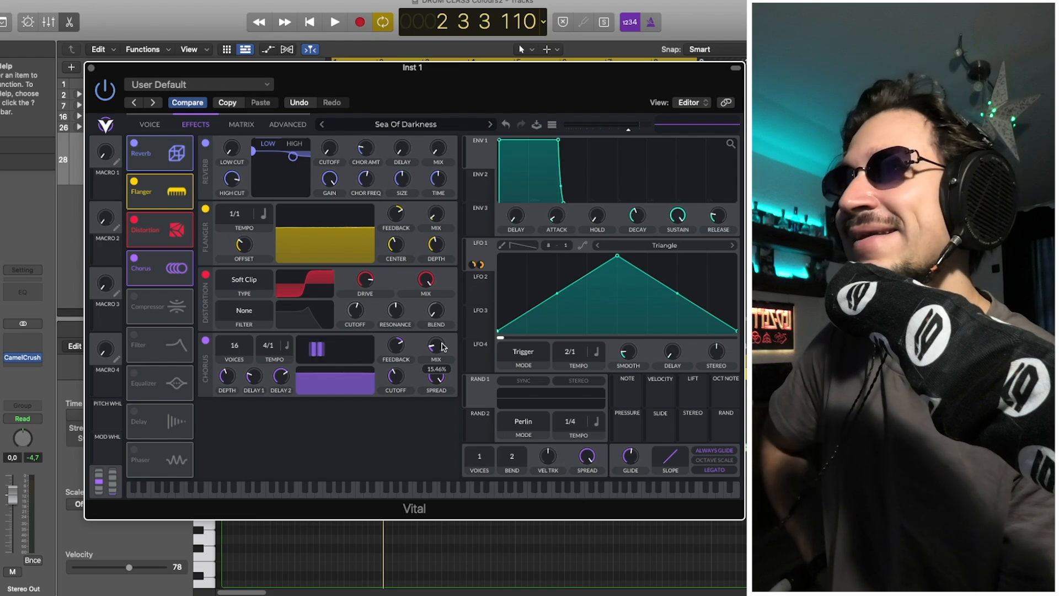
pyautogui.press('space')
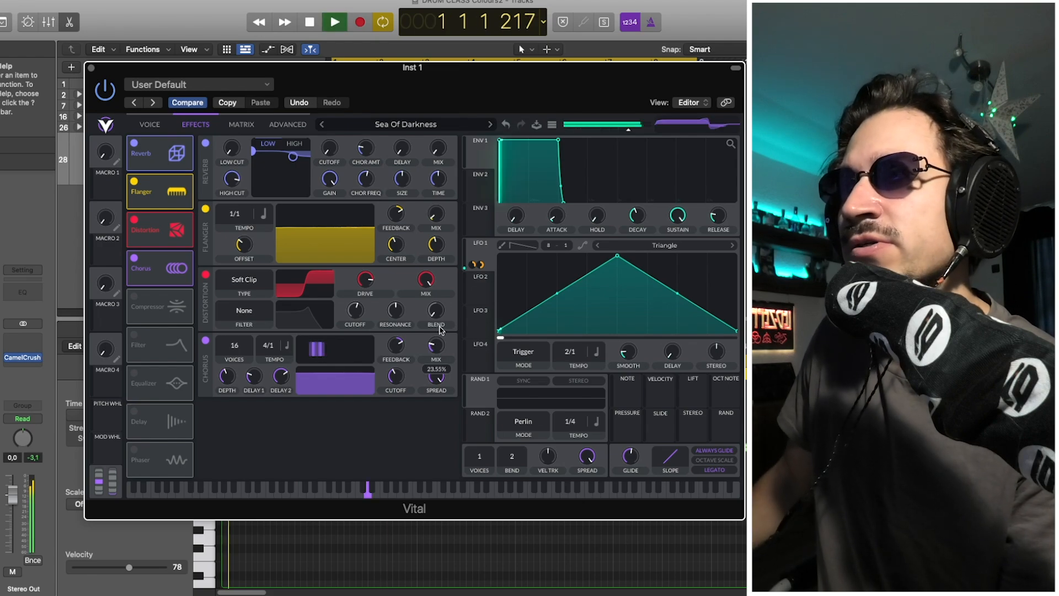
# Step: Raise the Chorus mix while the bass plays, stop playback, and undo the mix change
pyautogui.moveTo(436, 346); pyautogui.dragTo(431, 309)
pyautogui.press('space')
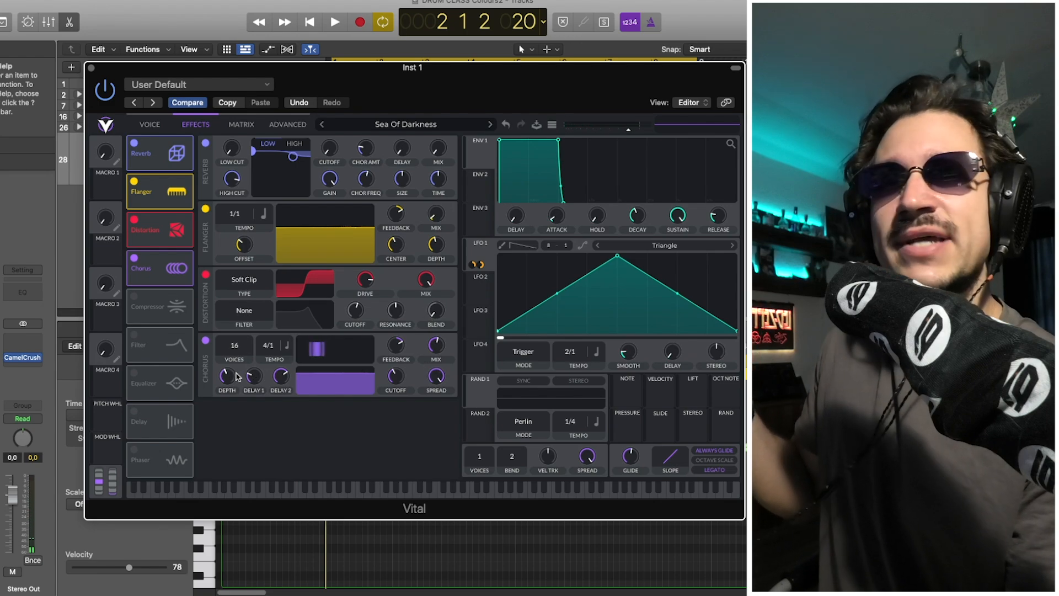
pyautogui.click(504, 125)
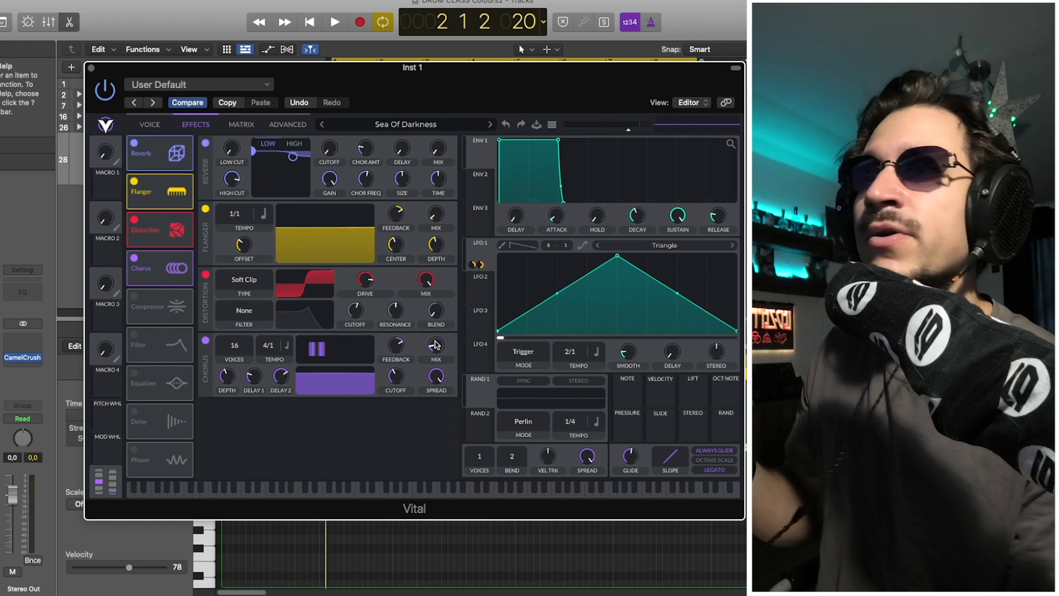
# Step: Revisit the oscillator page, audition the bass with a higher Chorus mix, undo the change, and replay it at the original mix
pyautogui.click(152, 128)
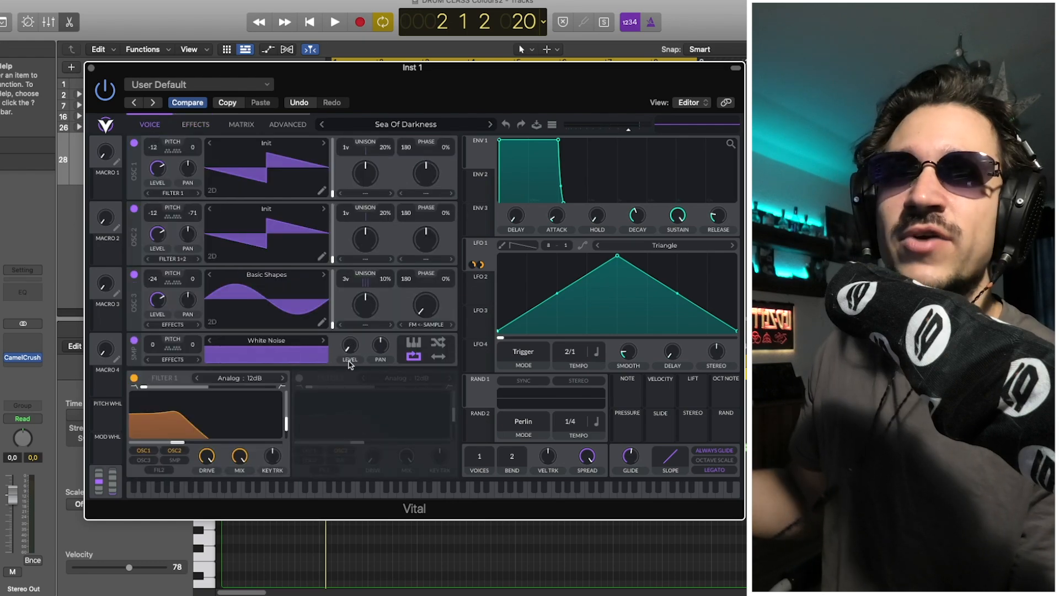
pyautogui.click(194, 126)
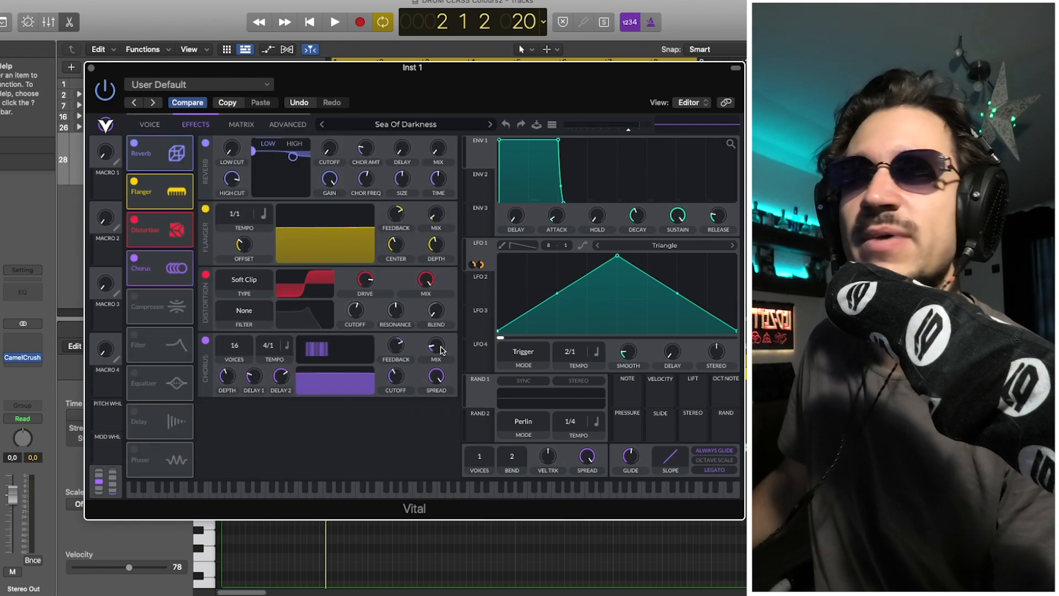
pyautogui.press('space')
pyautogui.moveTo(441, 350); pyautogui.dragTo(441, 324)
pyautogui.press('space')
pyautogui.press('space')
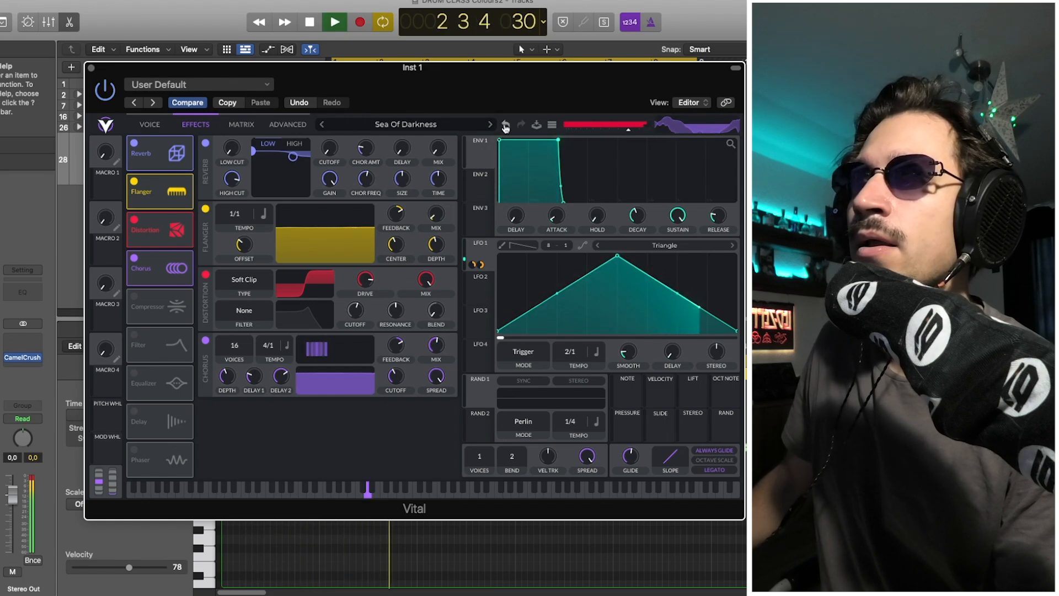
pyautogui.press('space')
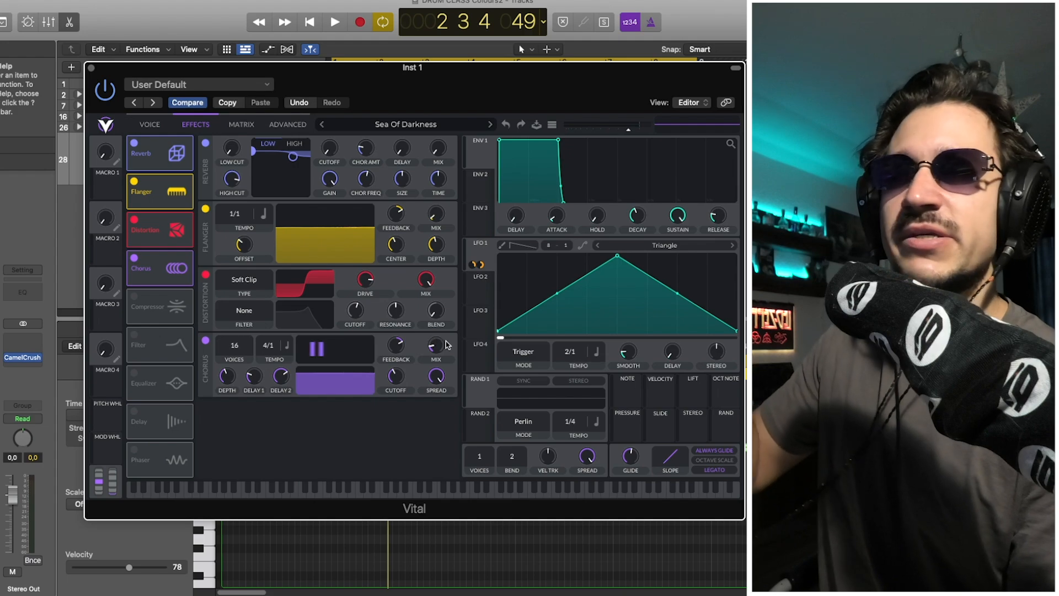
pyautogui.press('space')
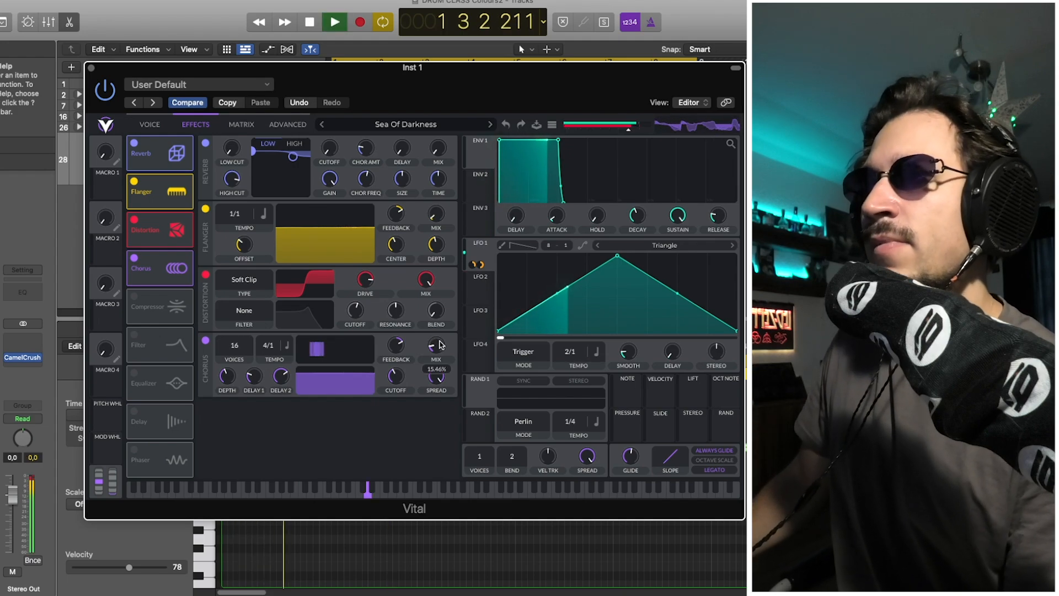
pyautogui.press('space')
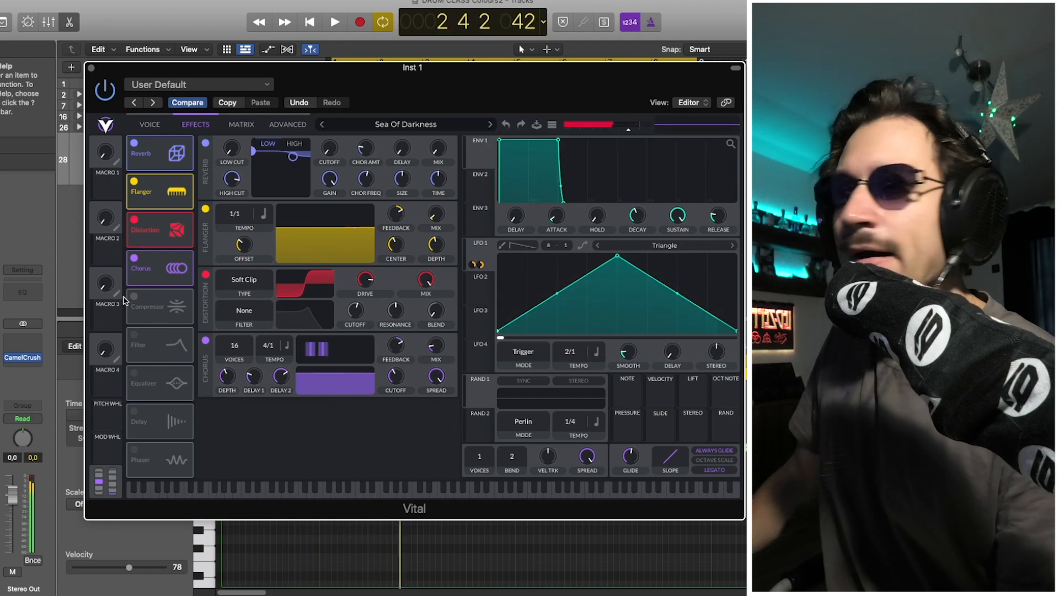
# Step: Enable the Compressor effect in Multiband mode and play the bass through it
pyautogui.click(135, 296)
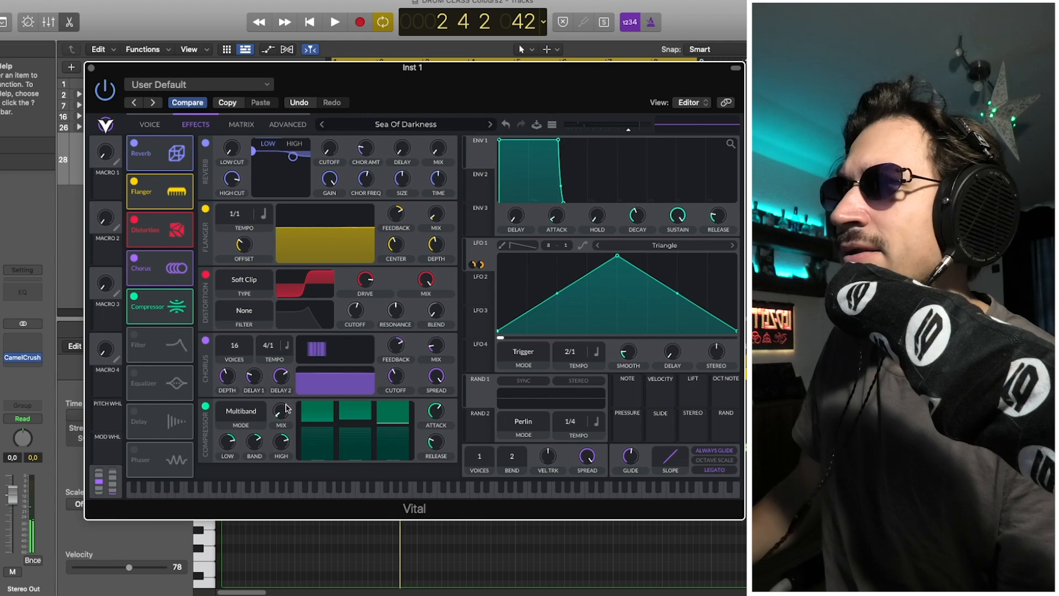
pyautogui.moveTo(282, 420)
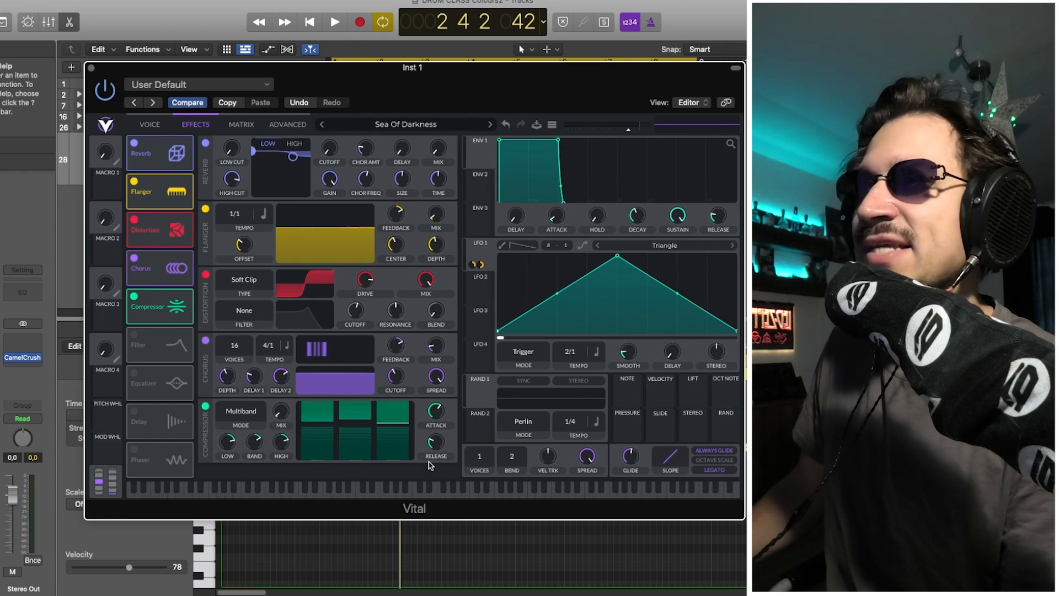
pyautogui.press('space')
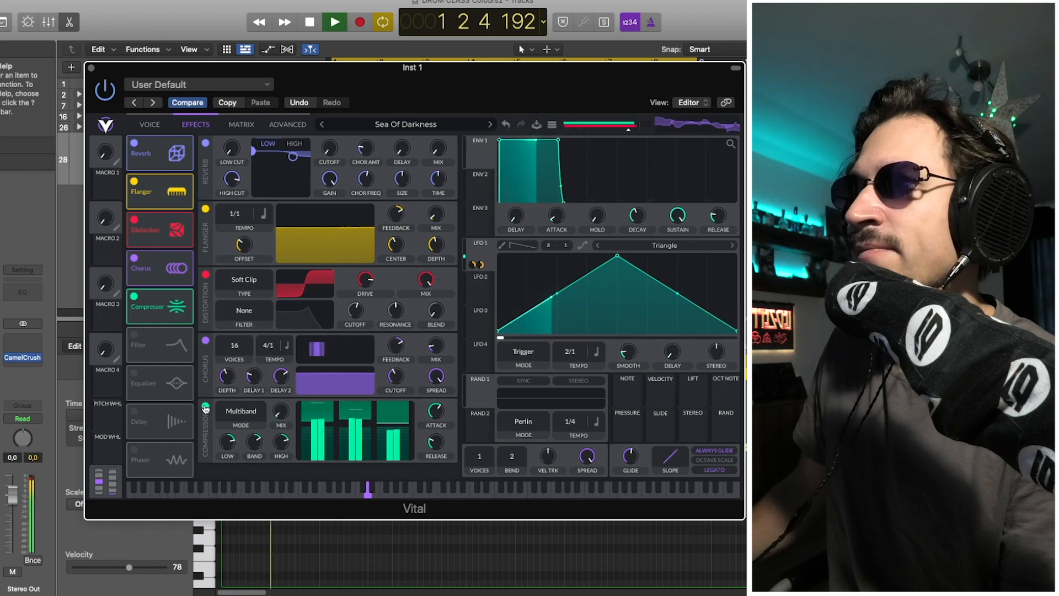
pyautogui.press('space')
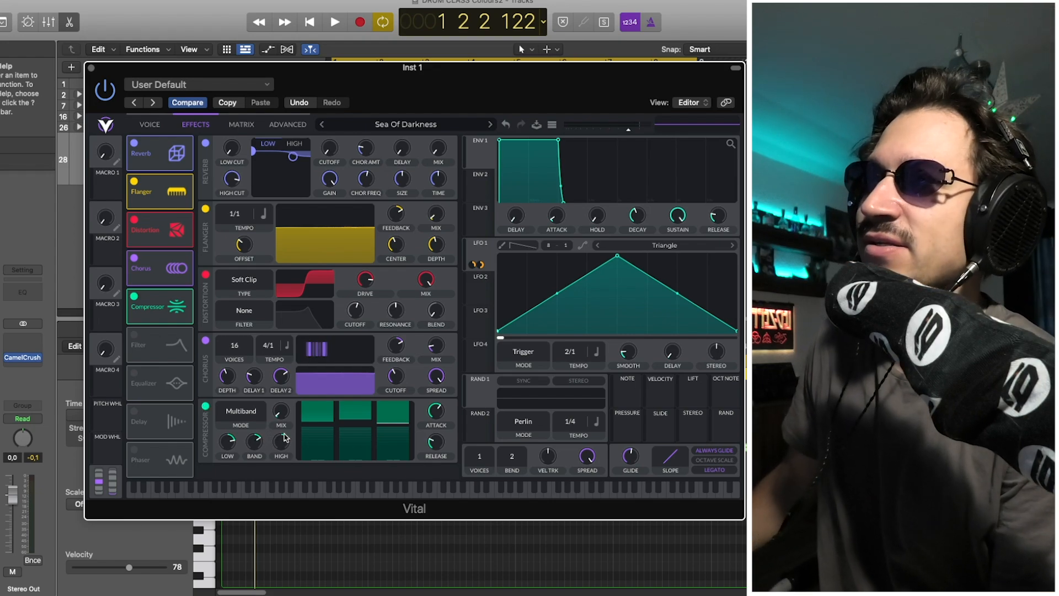
# Step: Revisit the oscillator page, return to the effects page, and play the bass to examine the multiband compression
pyautogui.click(150, 124)
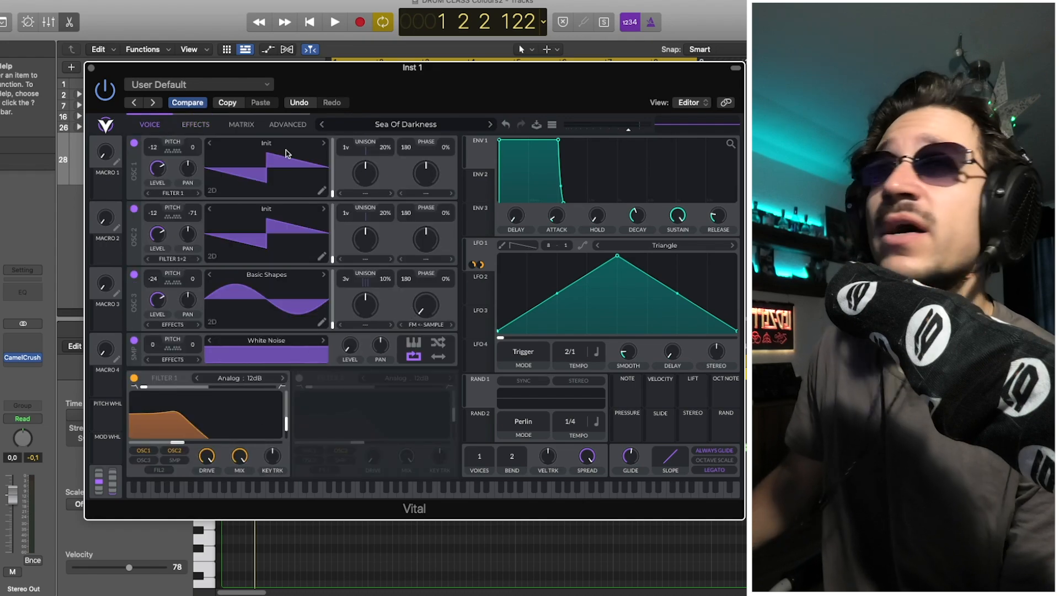
pyautogui.click(203, 125)
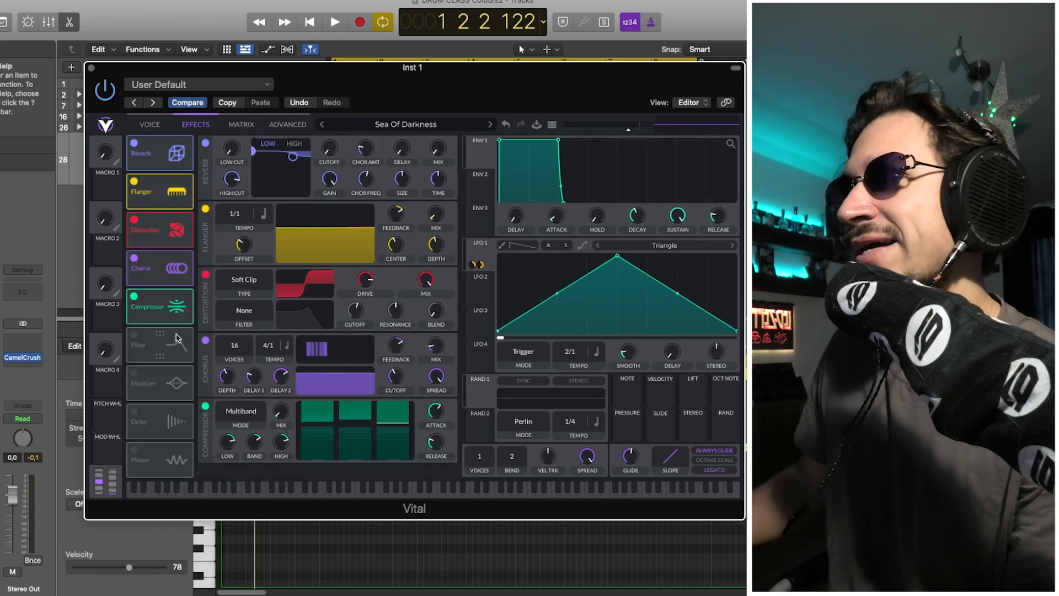
pyautogui.press('space')
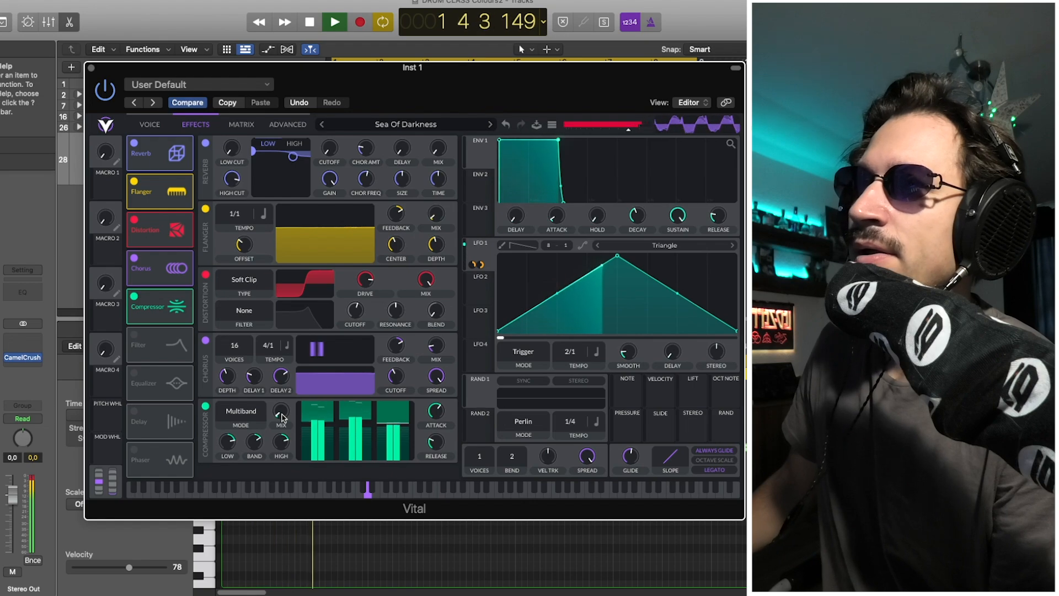
pyautogui.press('space')
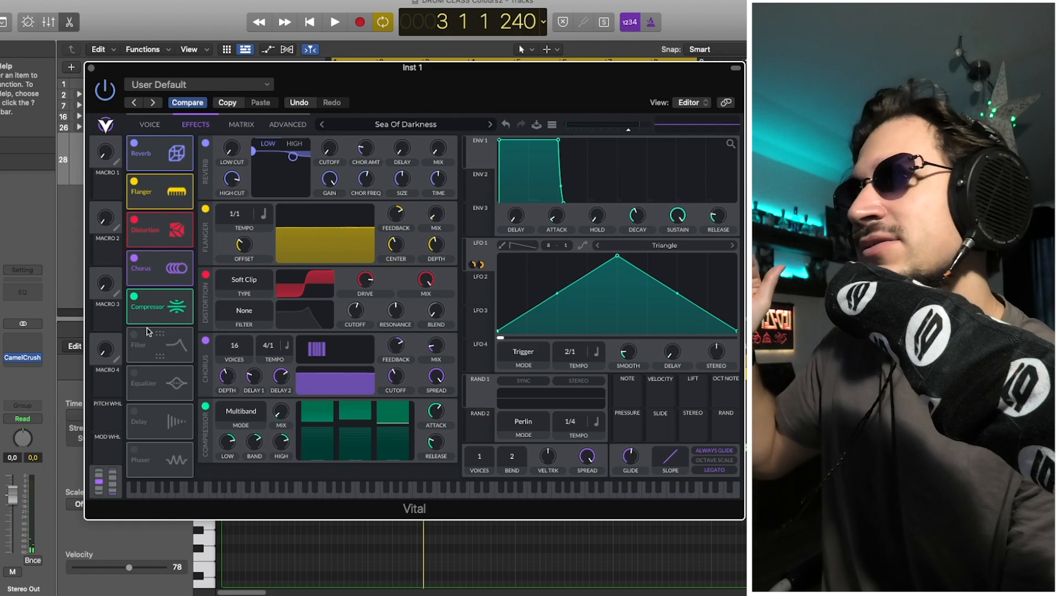
# Step: Enable the Filter effect set to Phaser: Positive and play the bass to examine its modulated mix
pyautogui.click(135, 334)
pyautogui.scroll(-3, 217, 439)
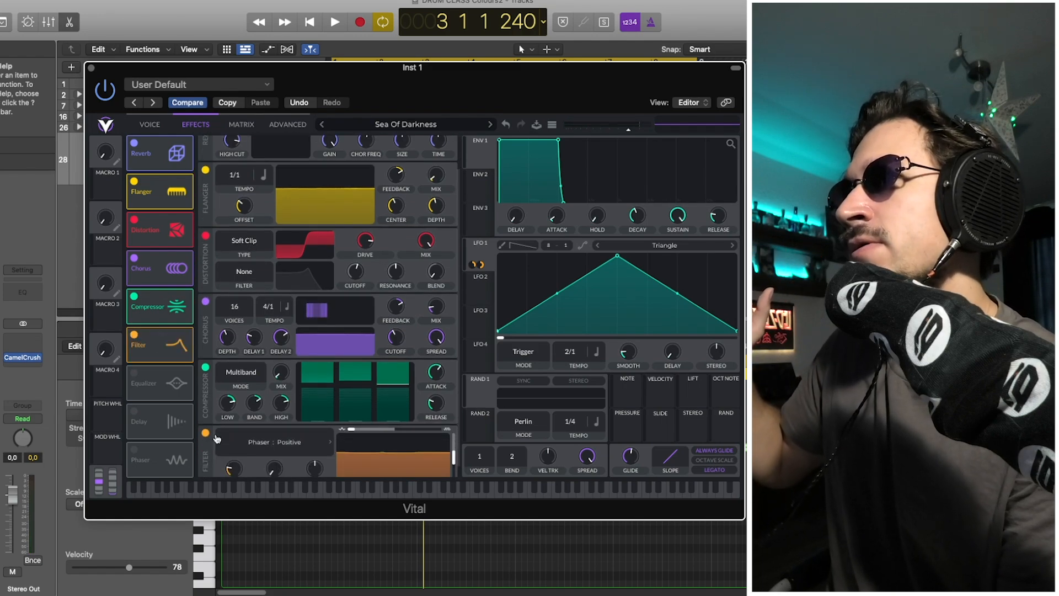
pyautogui.scroll(-1, 217, 439)
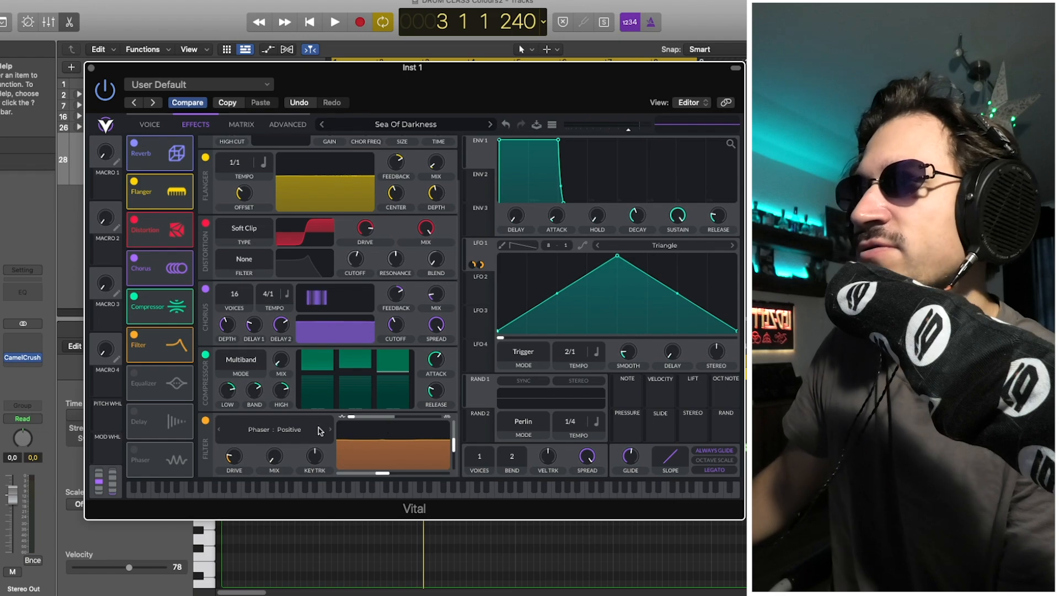
pyautogui.press('space')
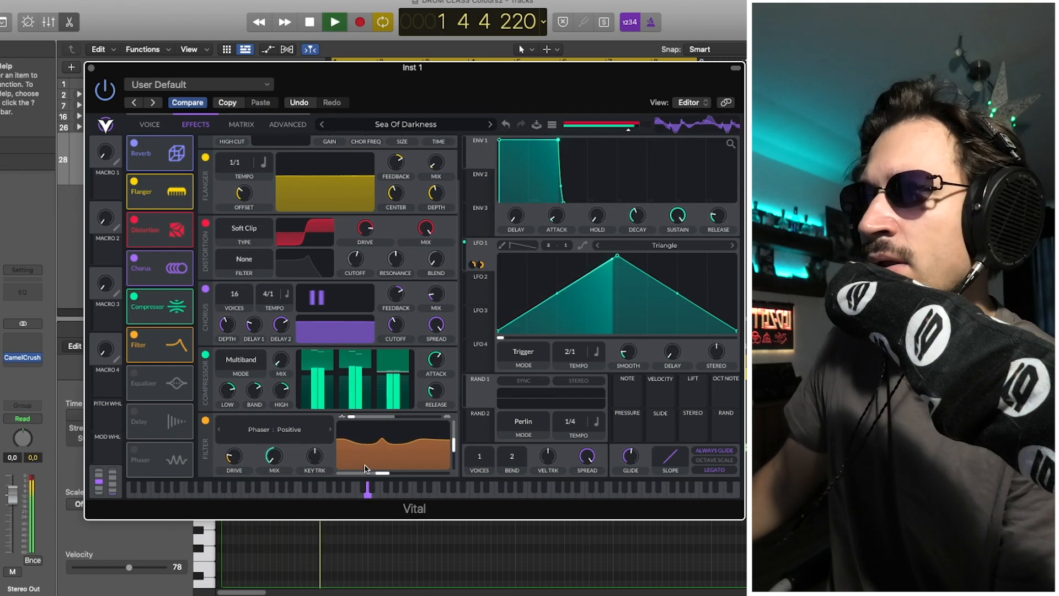
pyautogui.press('space')
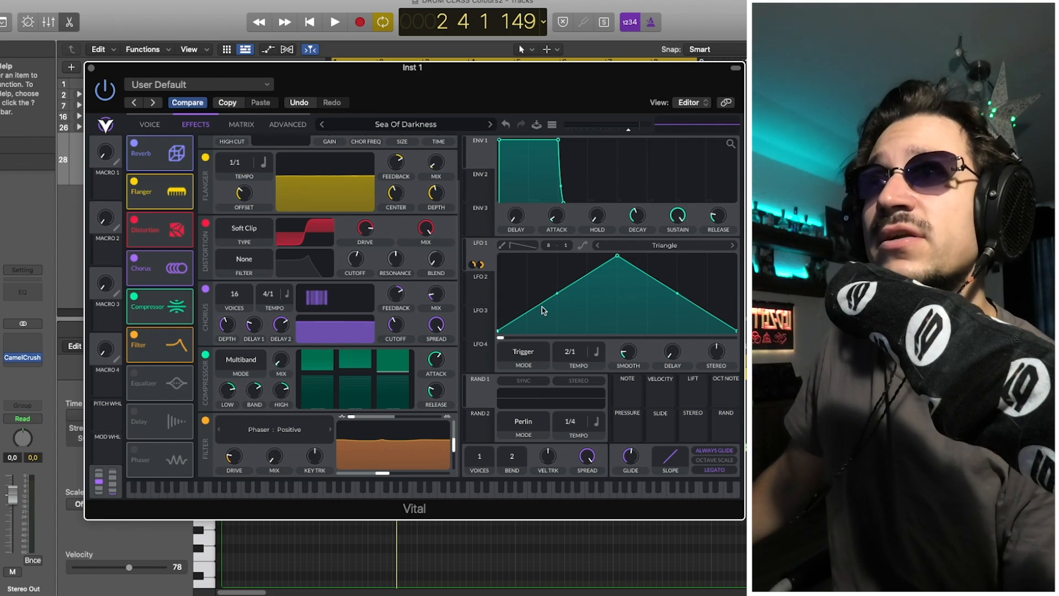
pyautogui.press('space')
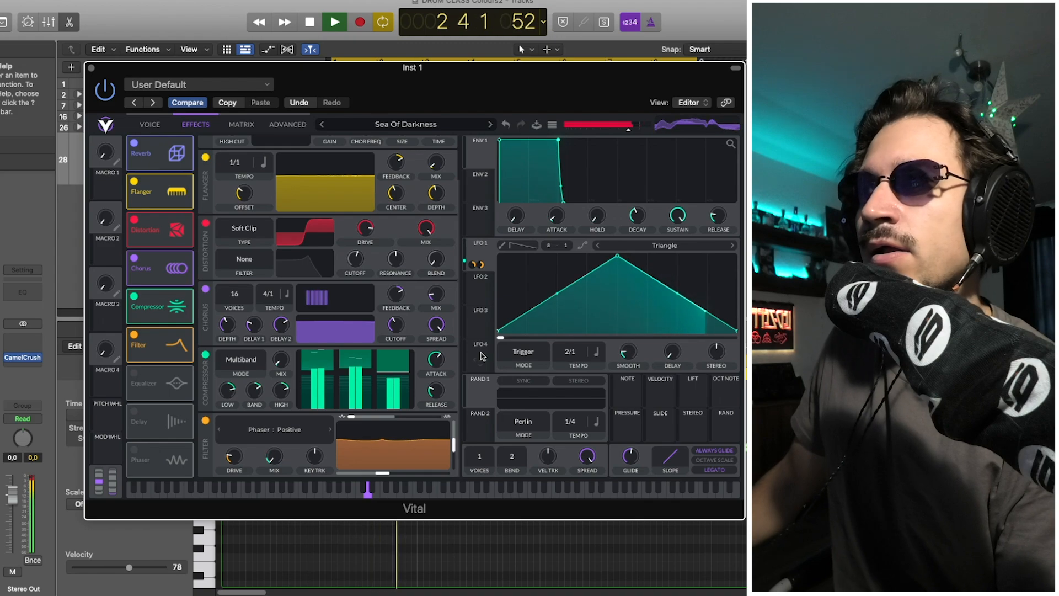
pyautogui.press('space')
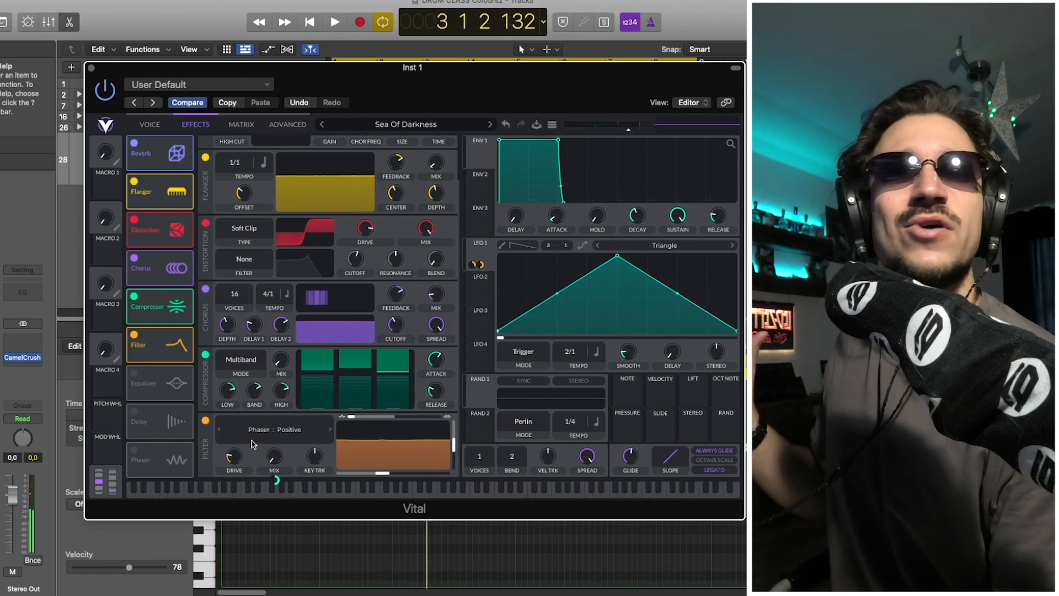
# Step: Enable the Equalizer effect, show its High band settings, and play the bass through it
pyautogui.click(134, 373)
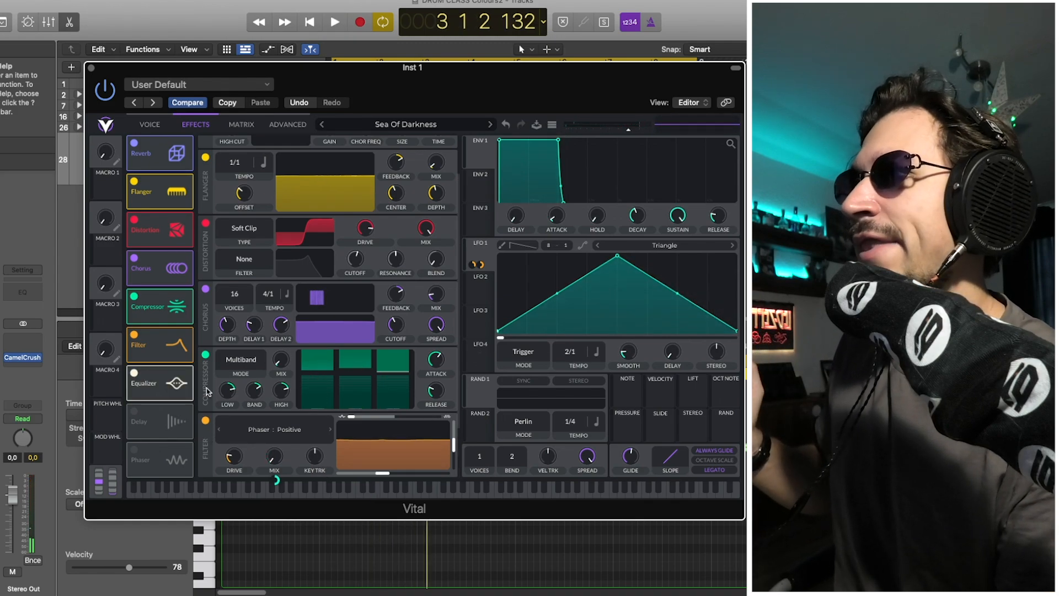
pyautogui.scroll(-3, 208, 392)
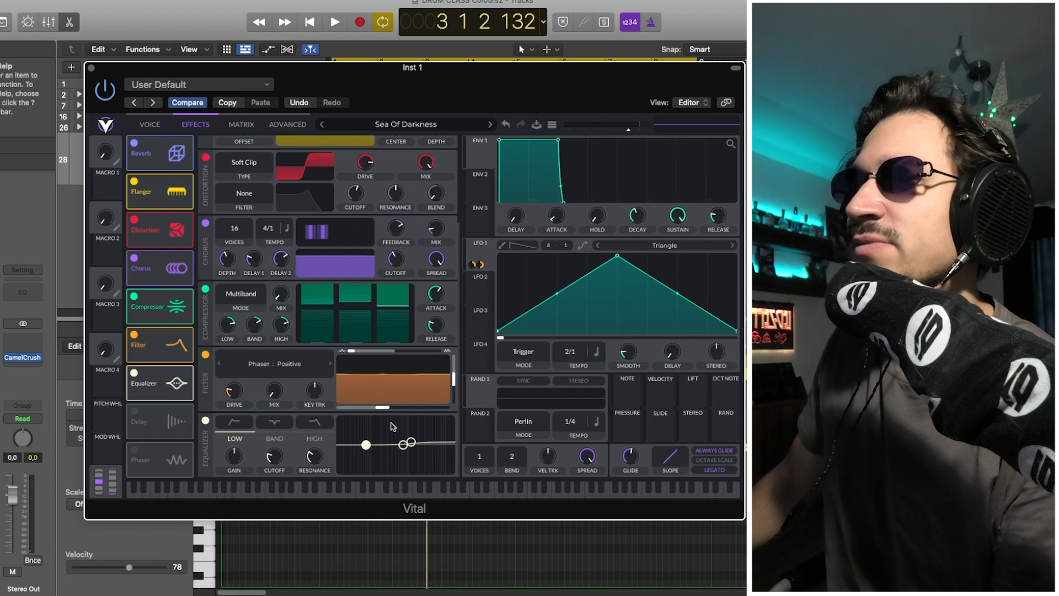
pyautogui.click(315, 437)
pyautogui.moveTo(234, 458)
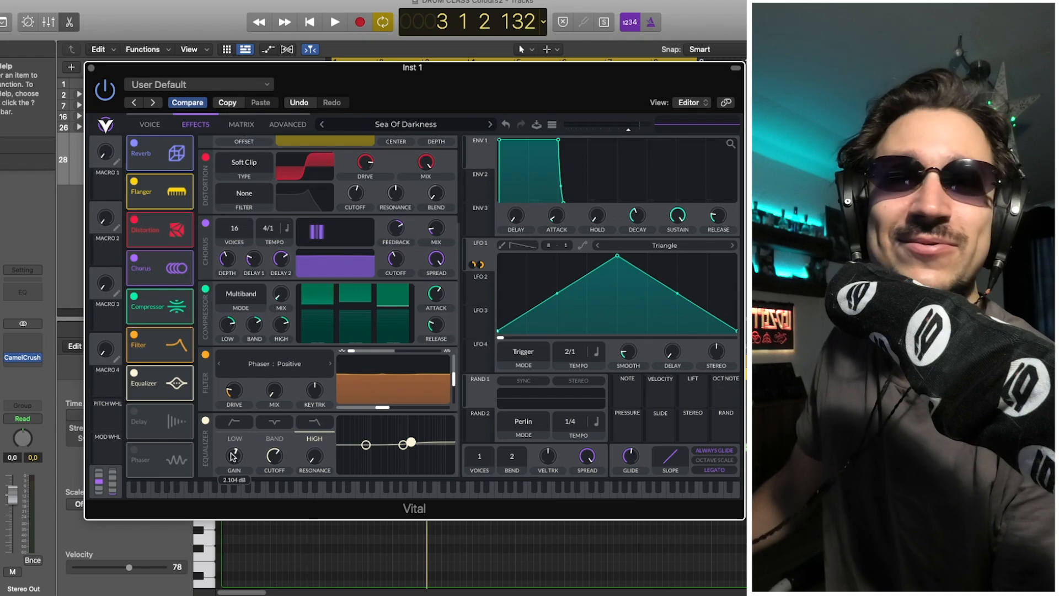
pyautogui.press('space')
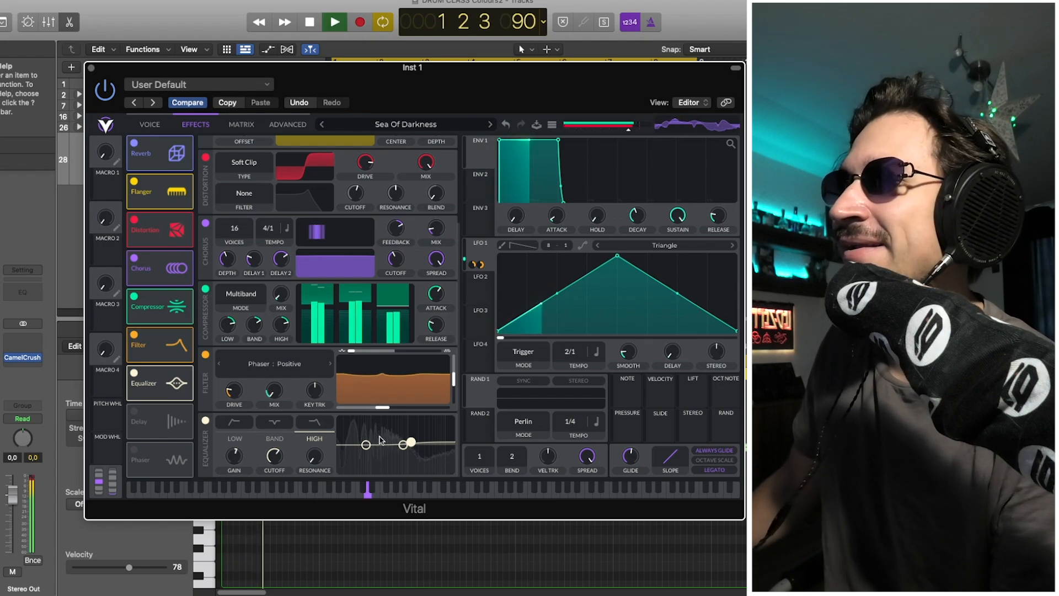
# Step: Play the bass in short passes through the complete effects chain, and return to the oscillator page
pyautogui.press('space')
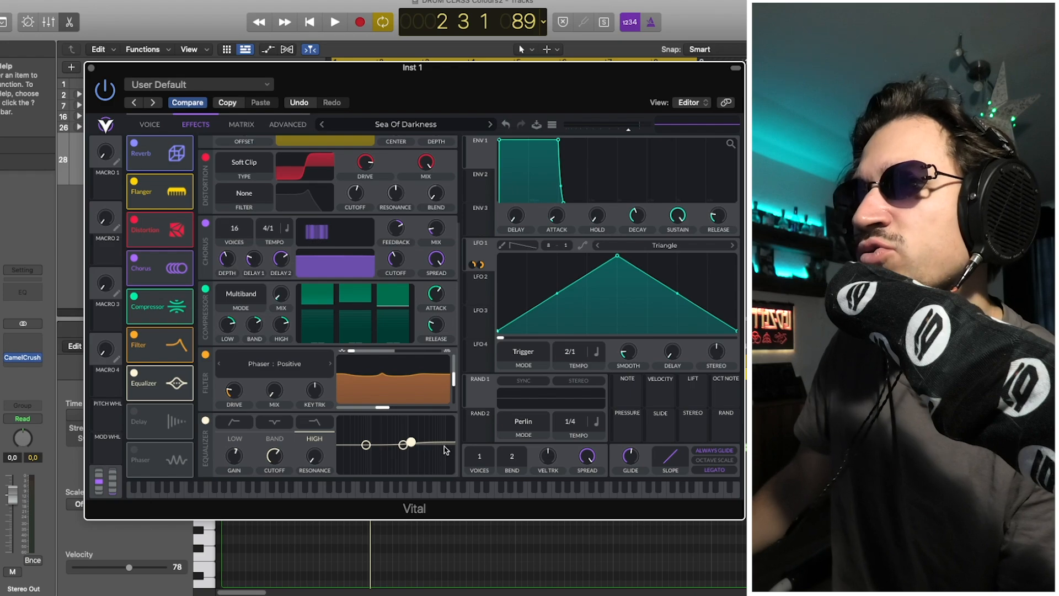
pyautogui.press('space')
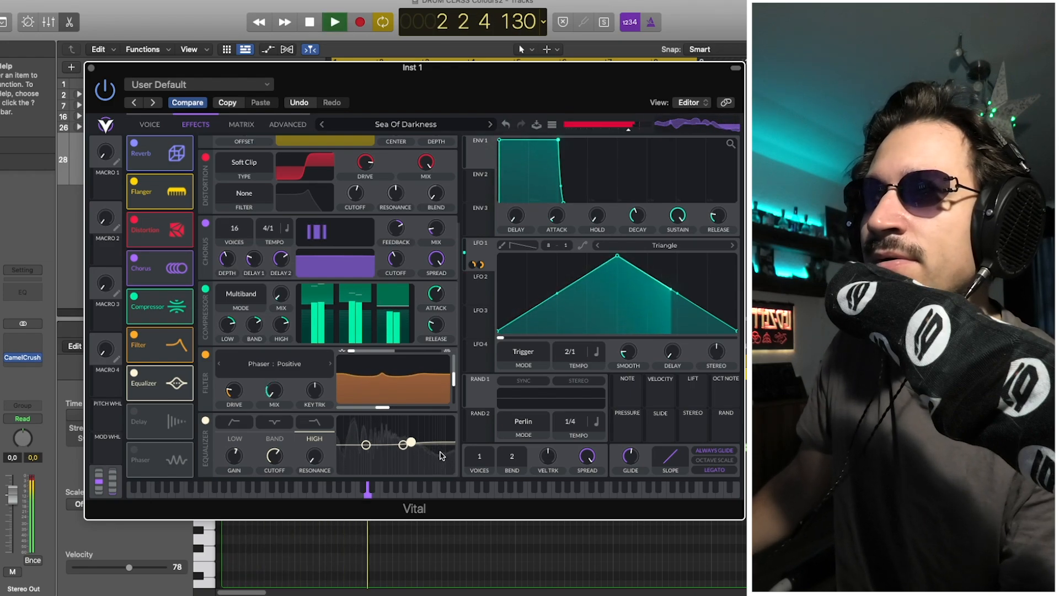
pyautogui.press('space')
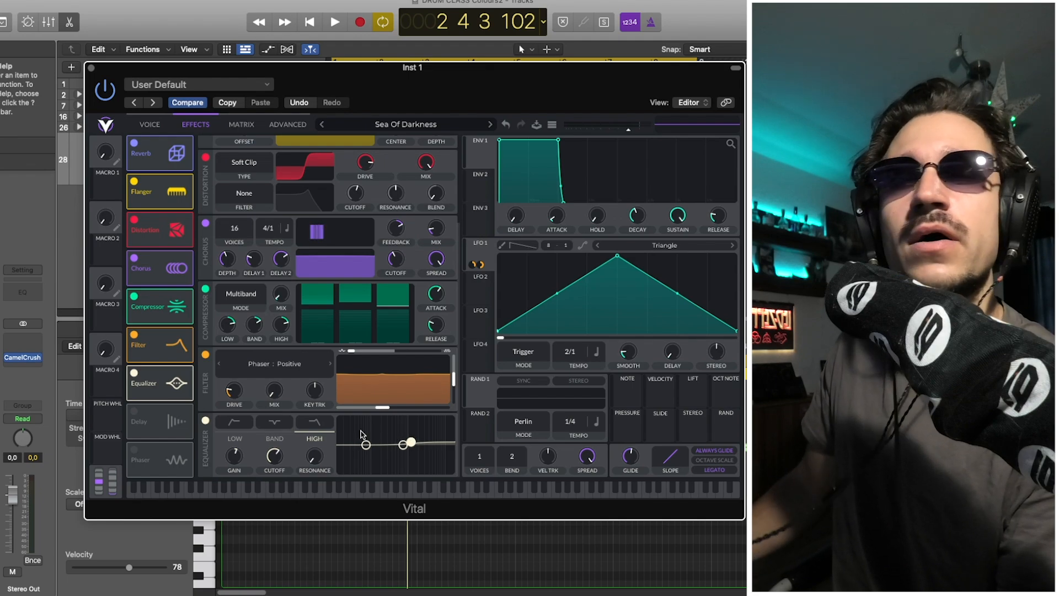
pyautogui.press('space')
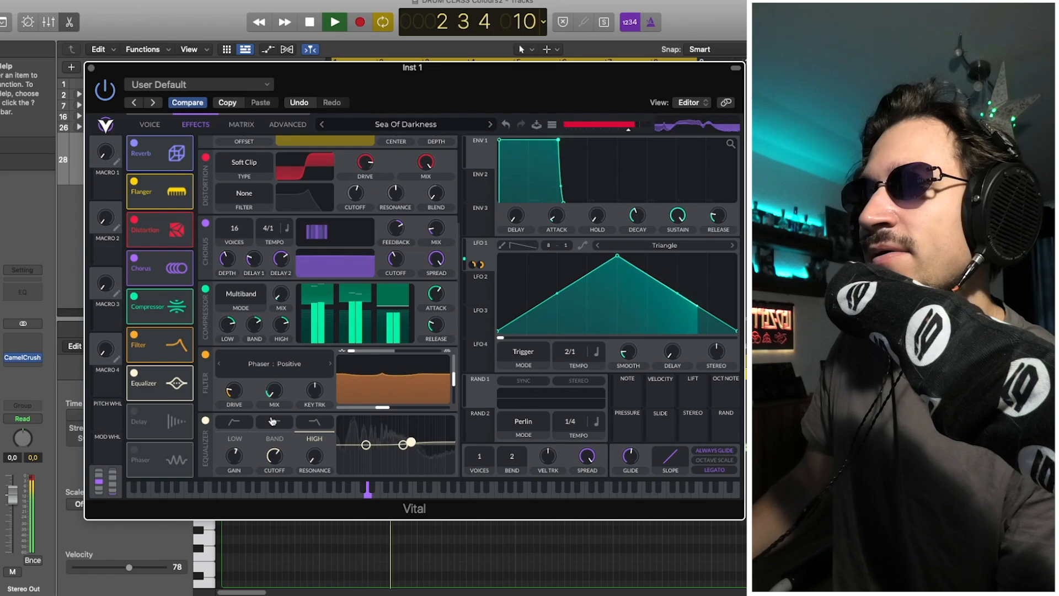
pyautogui.press('space')
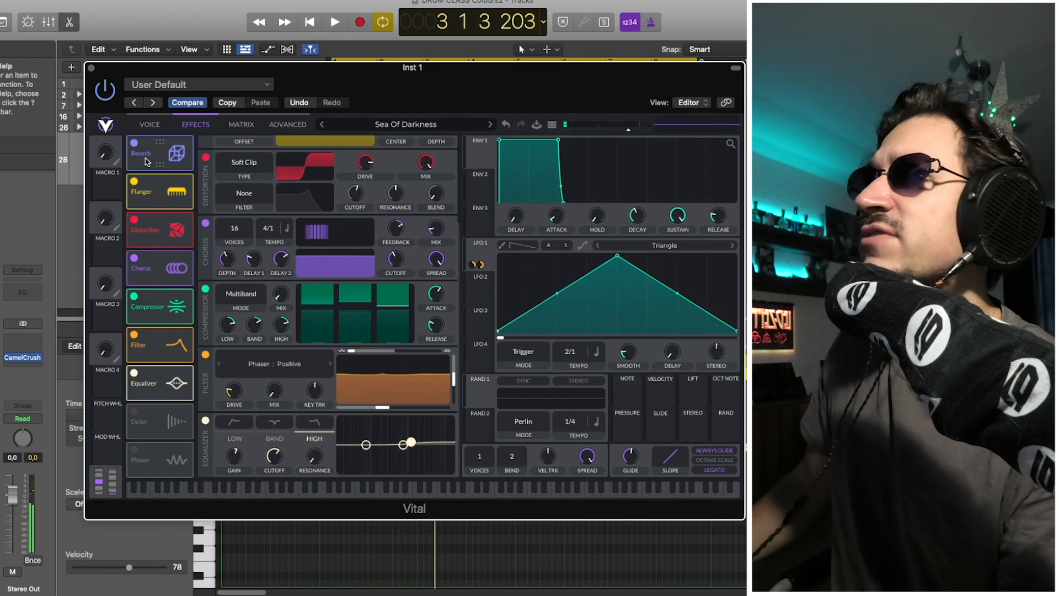
pyautogui.click(149, 126)
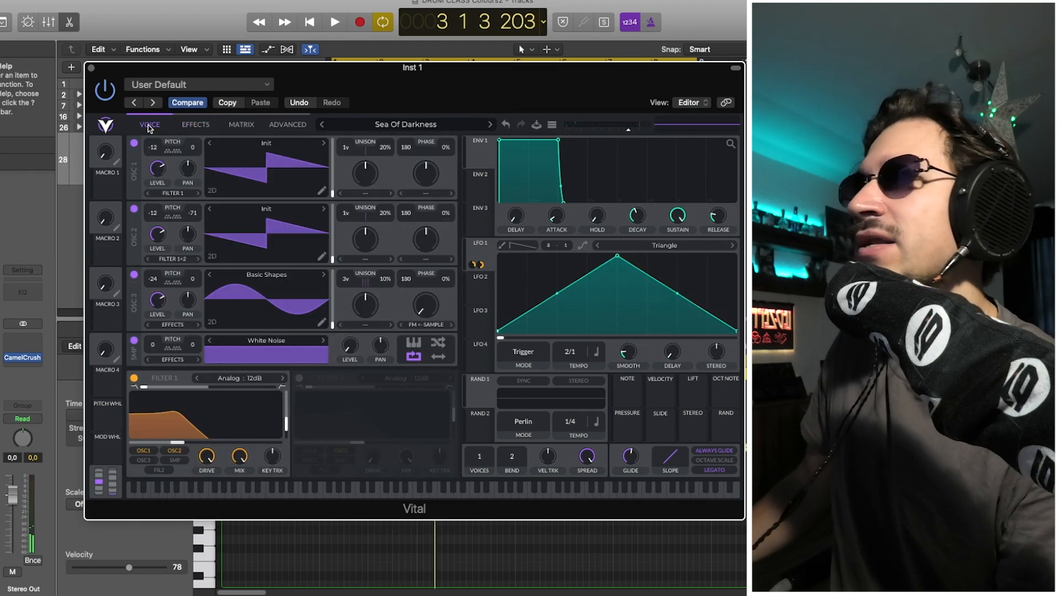